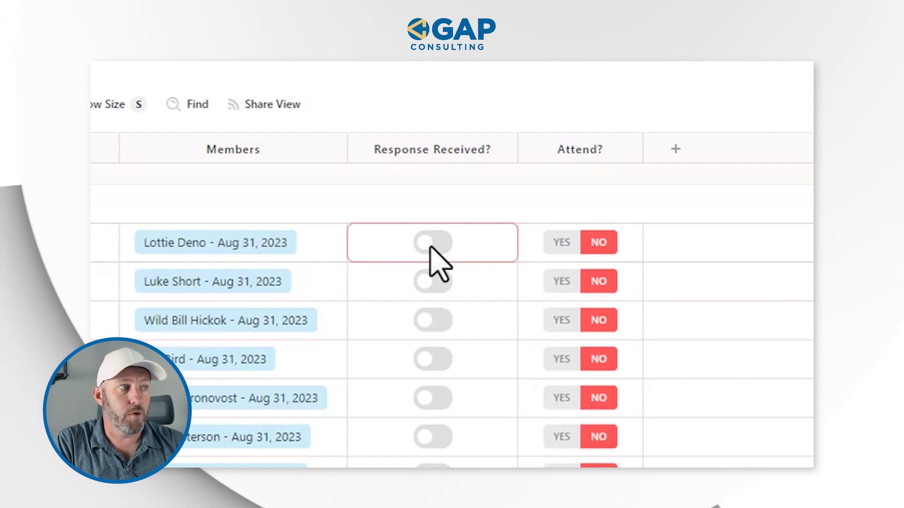
Toggle the first invitation's Response Received? and Attend? values on and back off
left_click(429, 248)
left_click(431, 244)
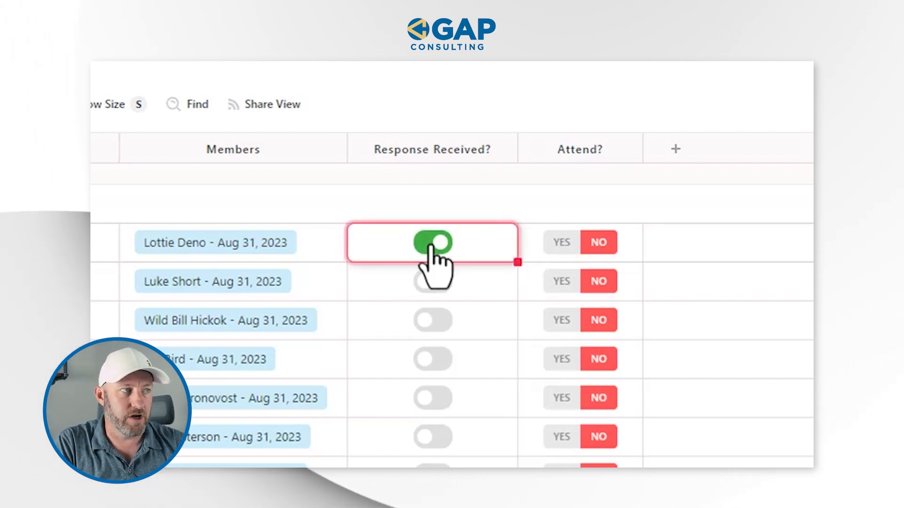
left_click(431, 245)
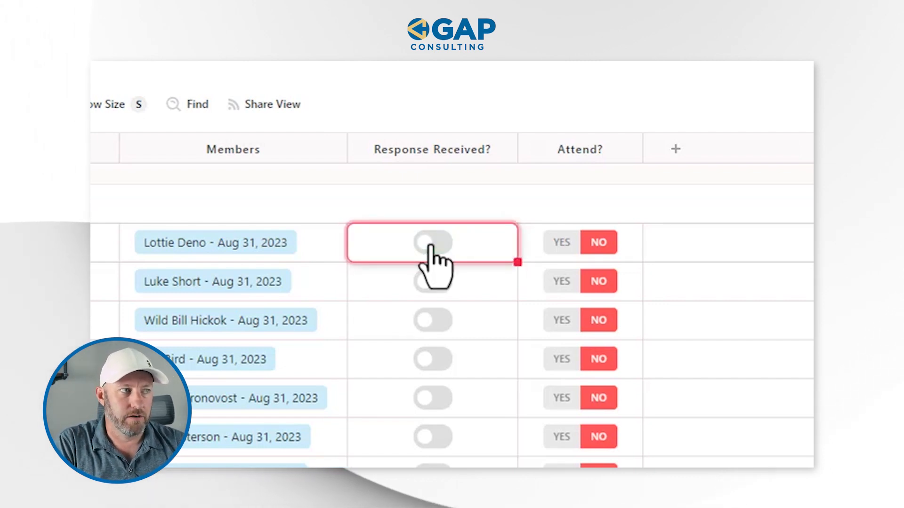
left_click(585, 244)
left_click(583, 242)
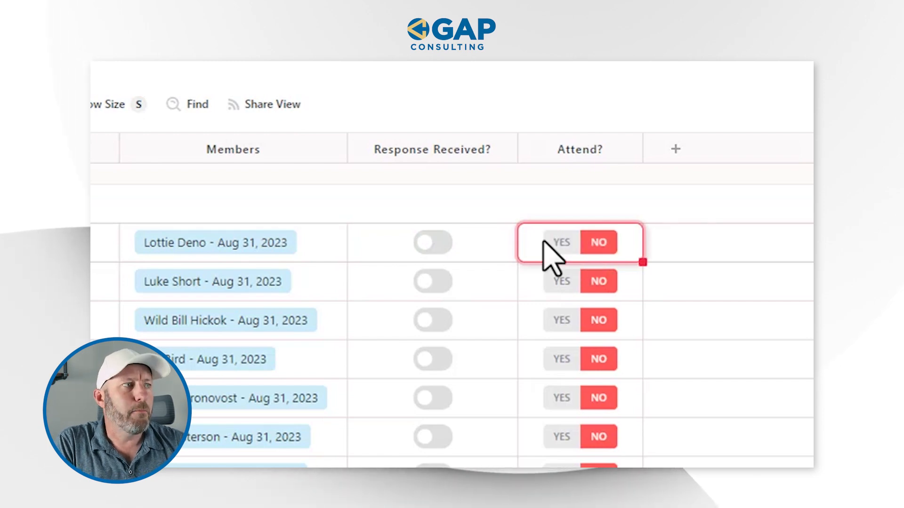
Examine the field type and display format settings of the Response Received? and Attend? fields
double_click(449, 141)
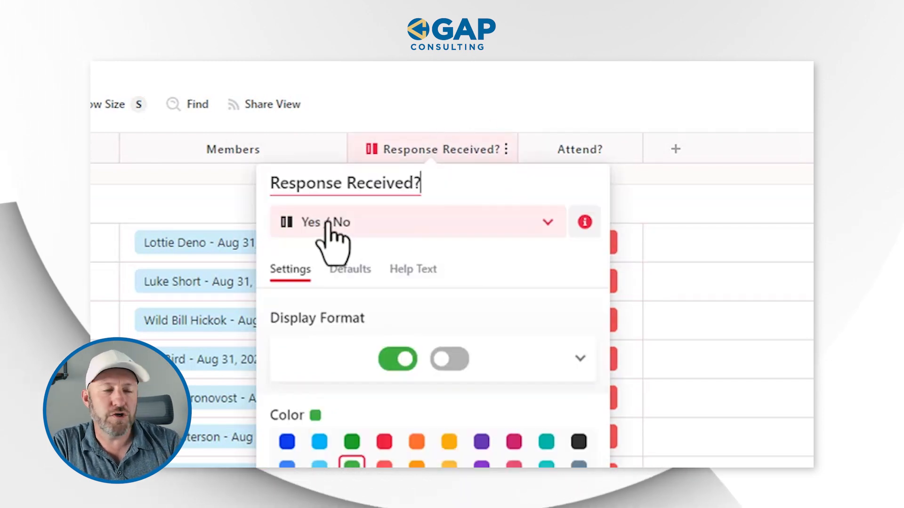
left_click(487, 123)
double_click(567, 143)
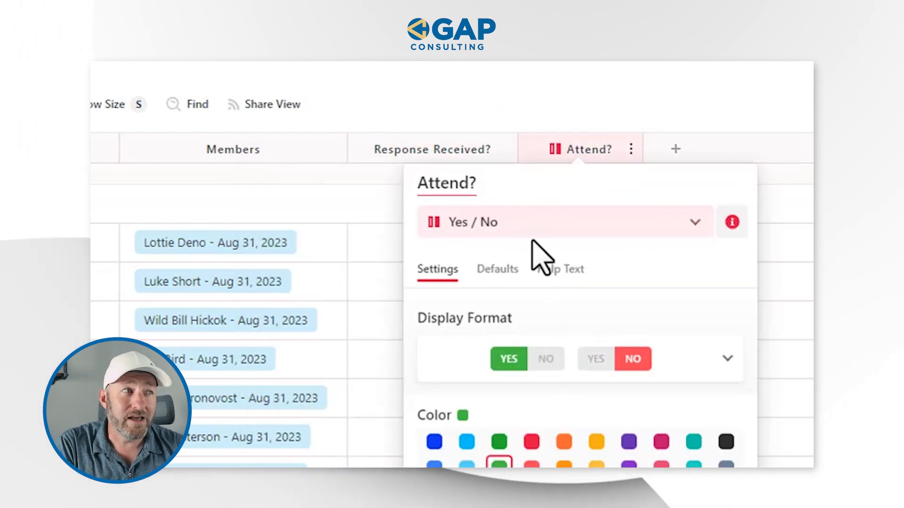
left_click(490, 89)
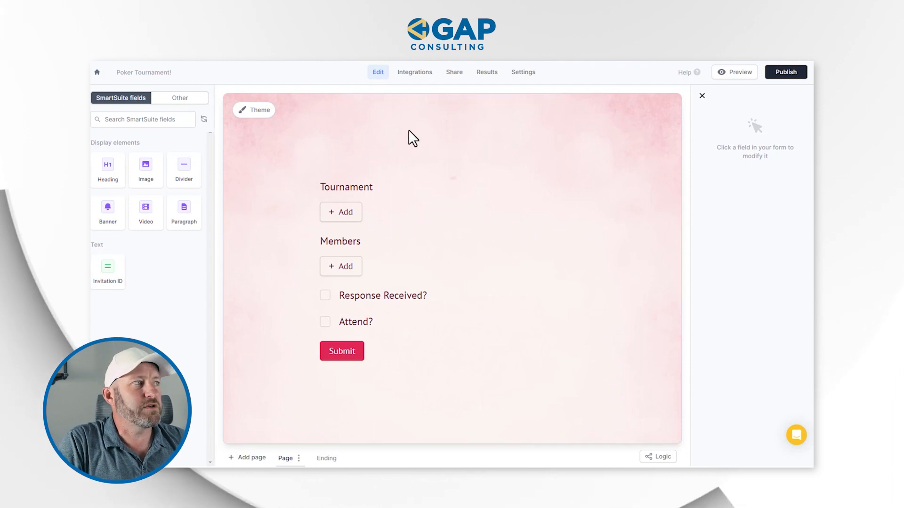
Open the Poker Tournament! form from the forms list and view its SmartSuite integration settings
left_click(99, 74)
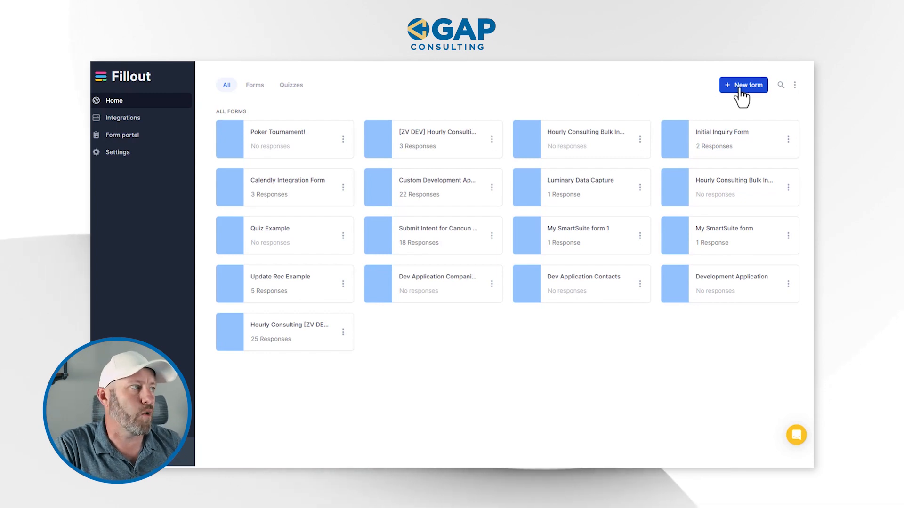
left_click(277, 142)
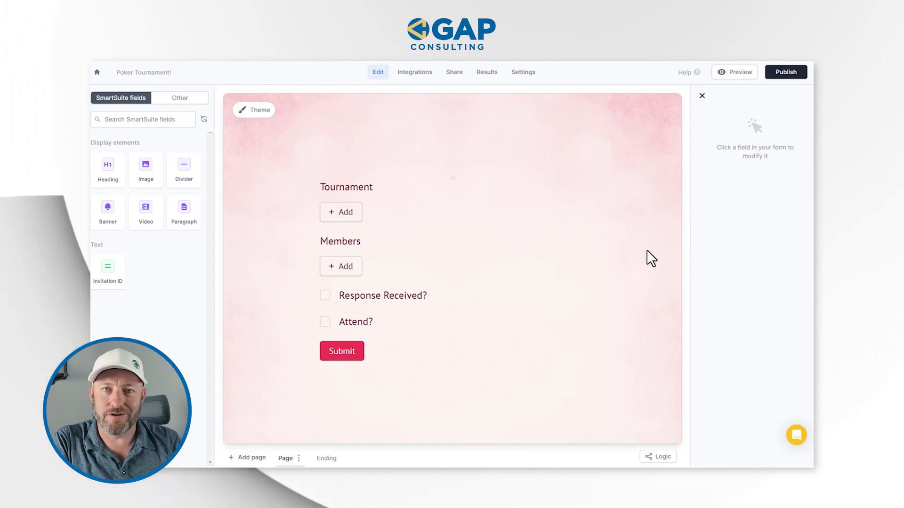
left_click(417, 80)
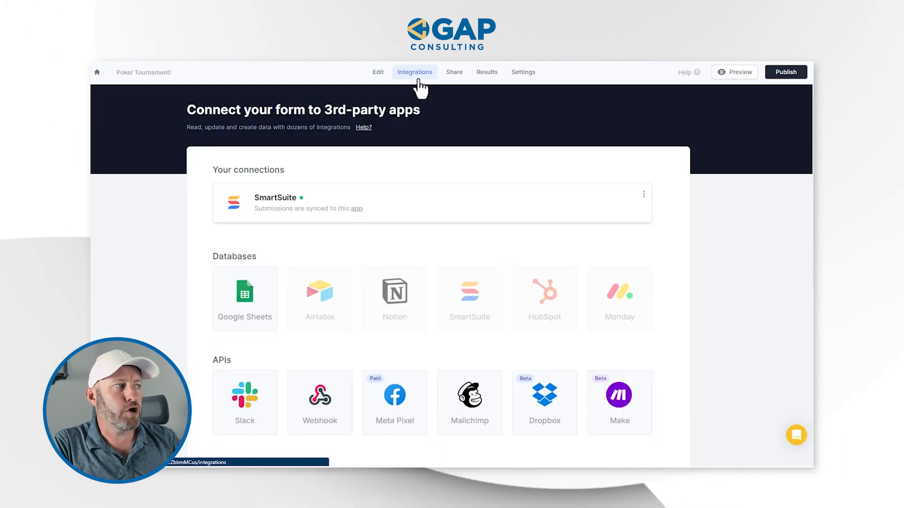
left_click(384, 206)
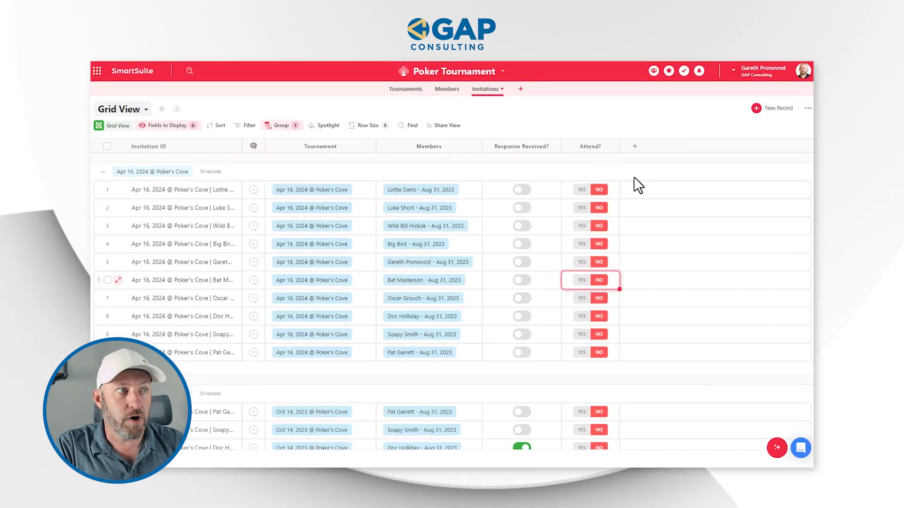
left_click(639, 149)
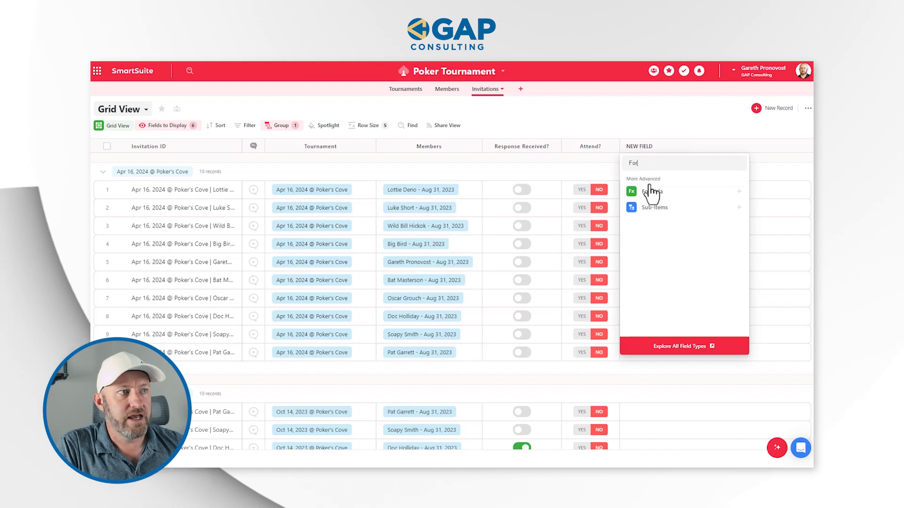
left_click(652, 191)
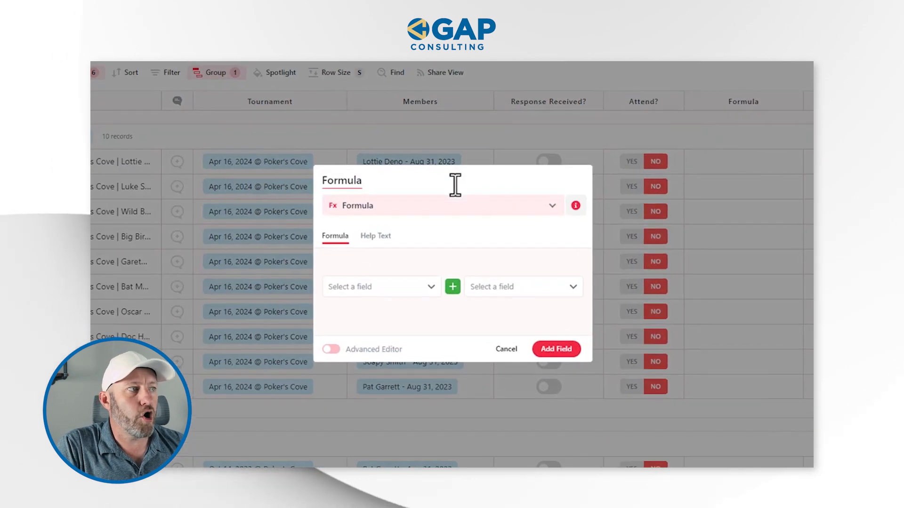
triple_click(455, 184)
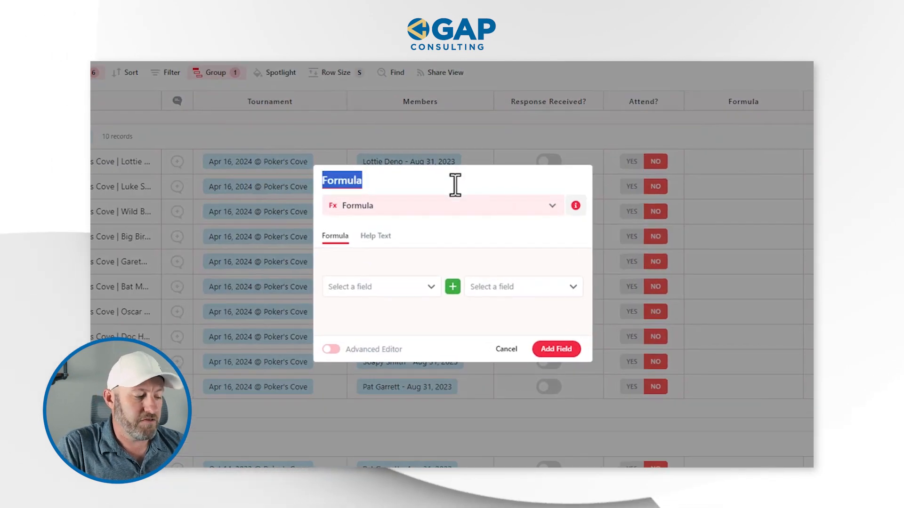
type("Fo")
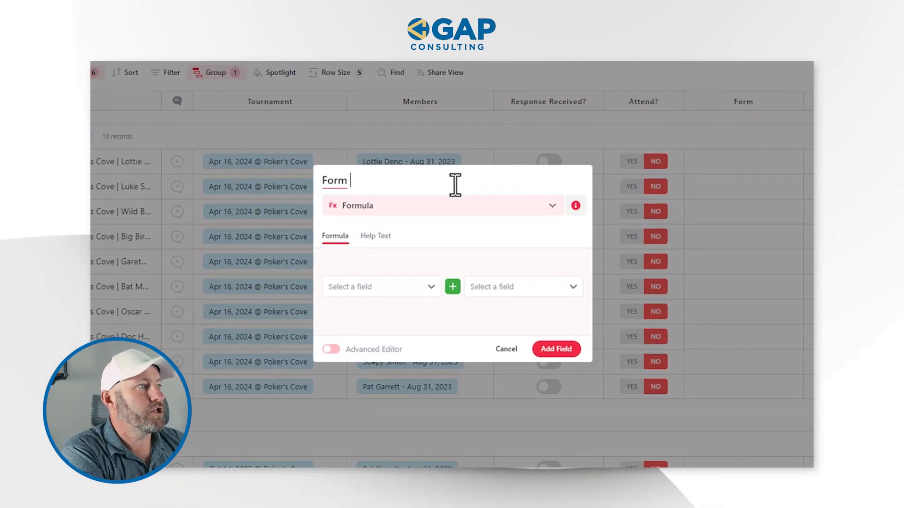
left_click(331, 349)
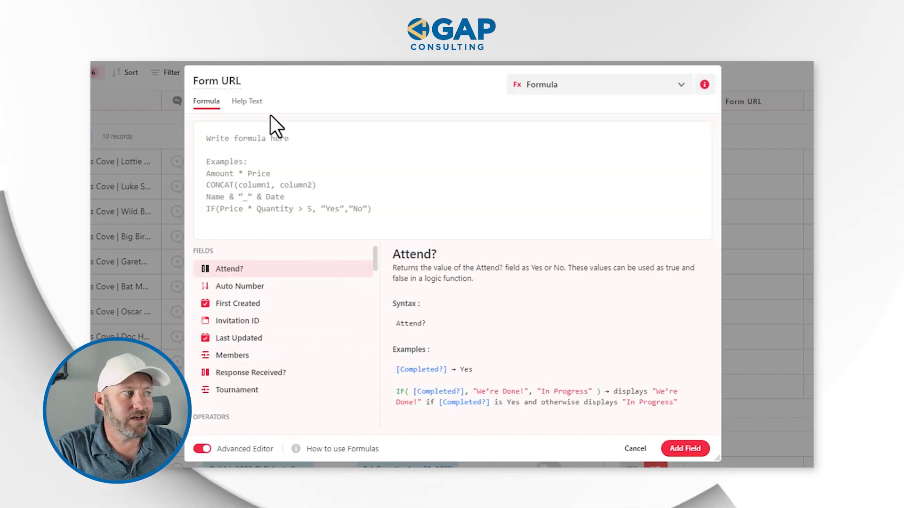
type("CONCAT(\"https://form.fillout.com/t/97H2ZbbmMCus?id=\", RECORD_ID())")
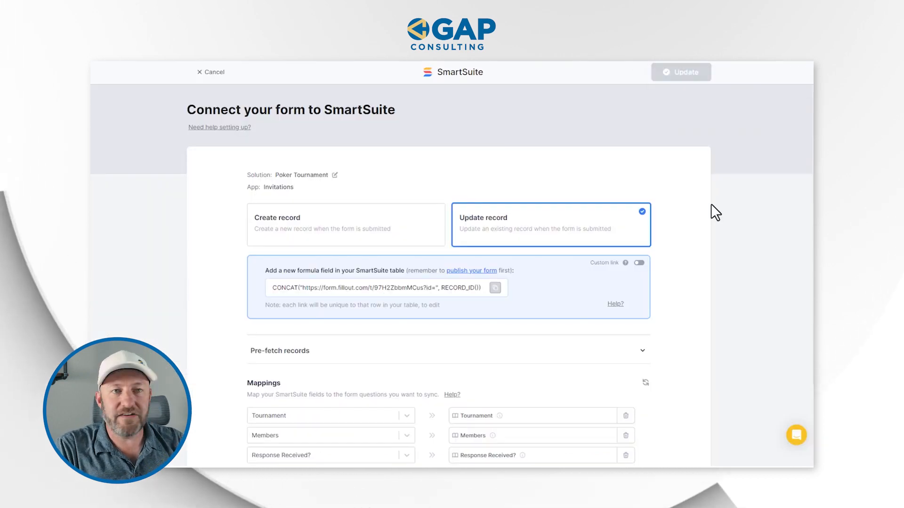
Leave the SmartSuite connection settings, return to the form editor, and turn on Hide always for the Tournament field
left_click(214, 73)
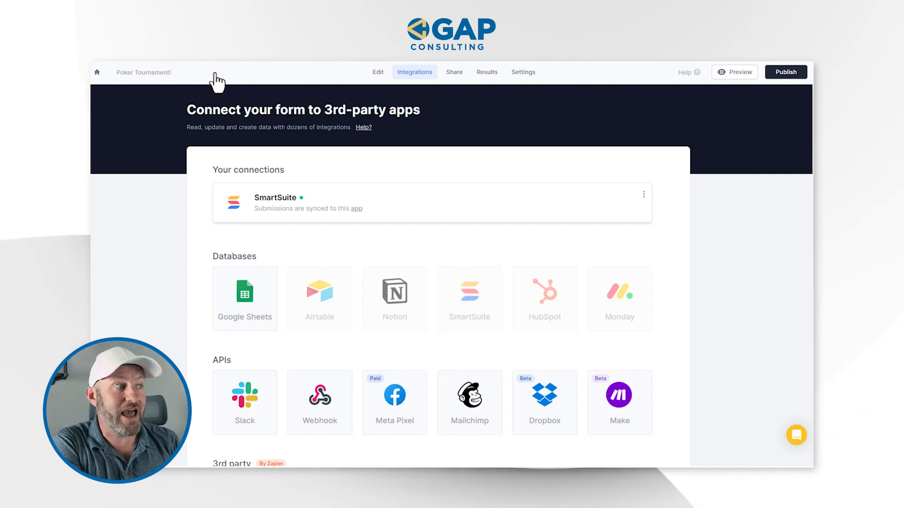
left_click(377, 74)
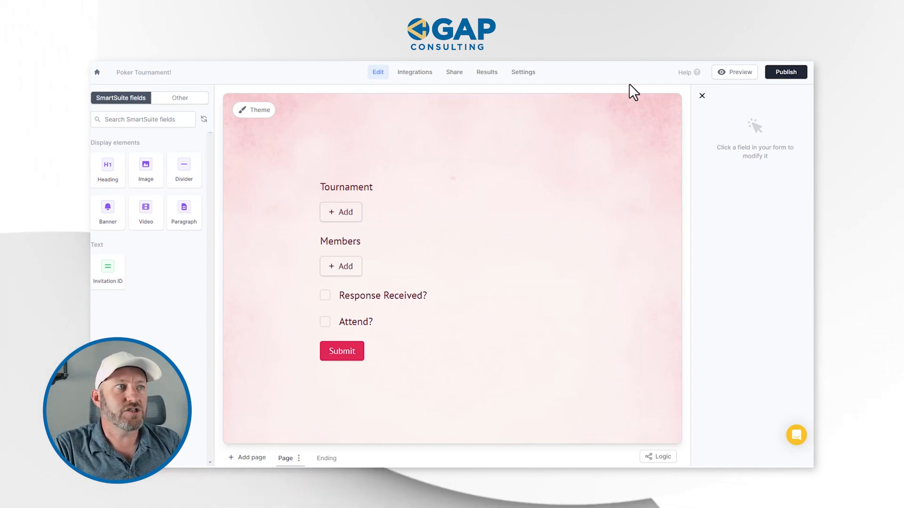
key("ctrl+Tab")
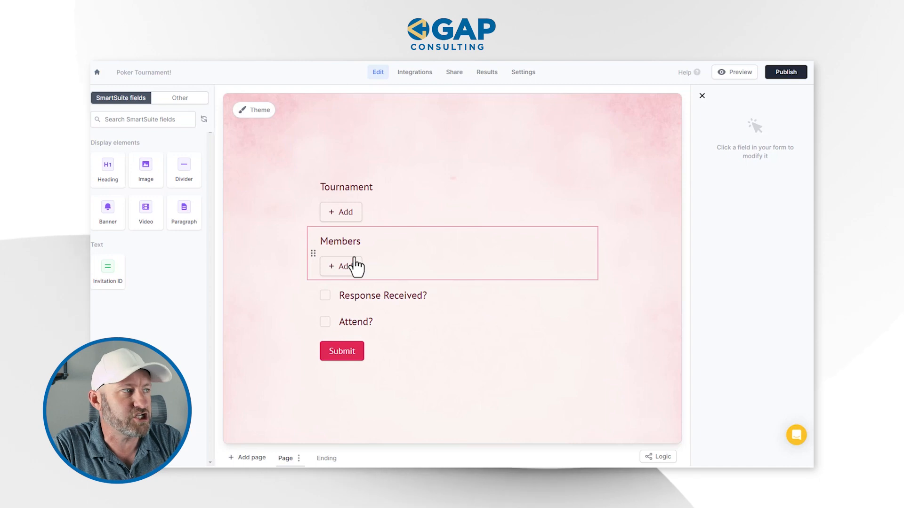
left_click(415, 224)
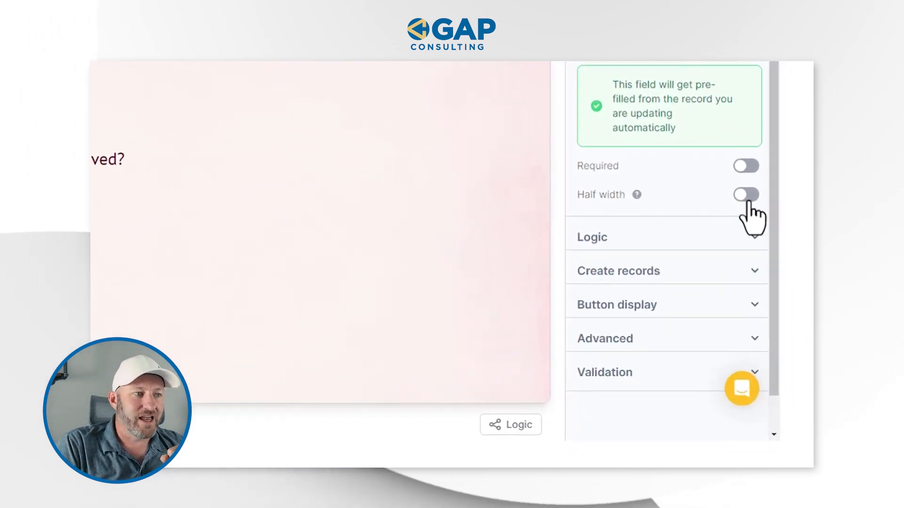
left_click(669, 244)
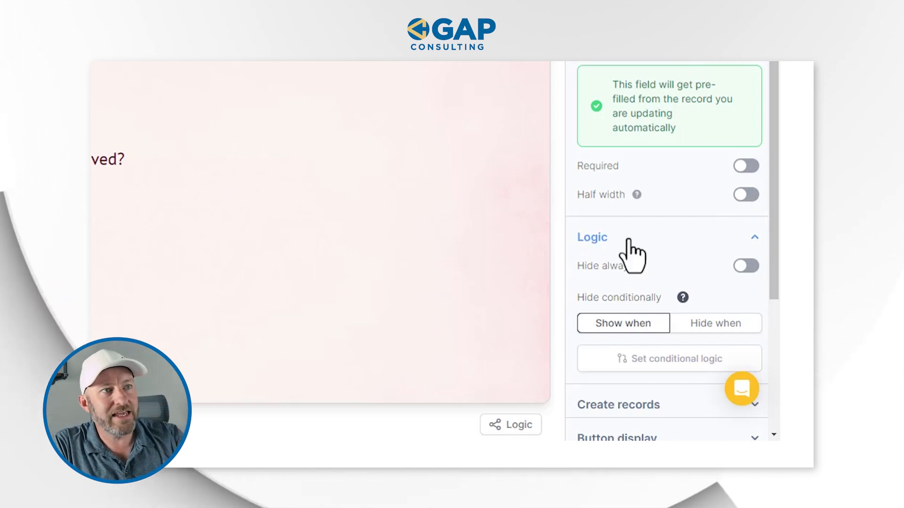
left_click(746, 267)
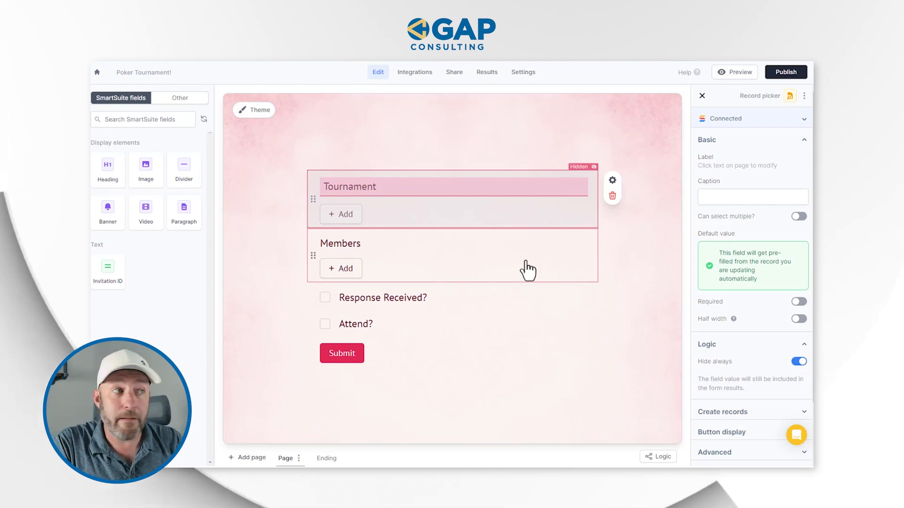
Turn on Hide always in the logic settings of the form's Members field
left_click(527, 270)
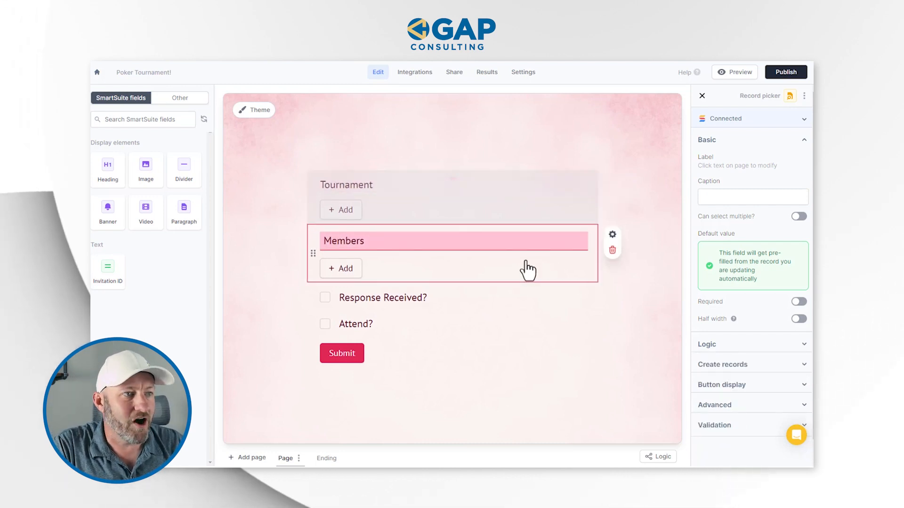
left_click(750, 337)
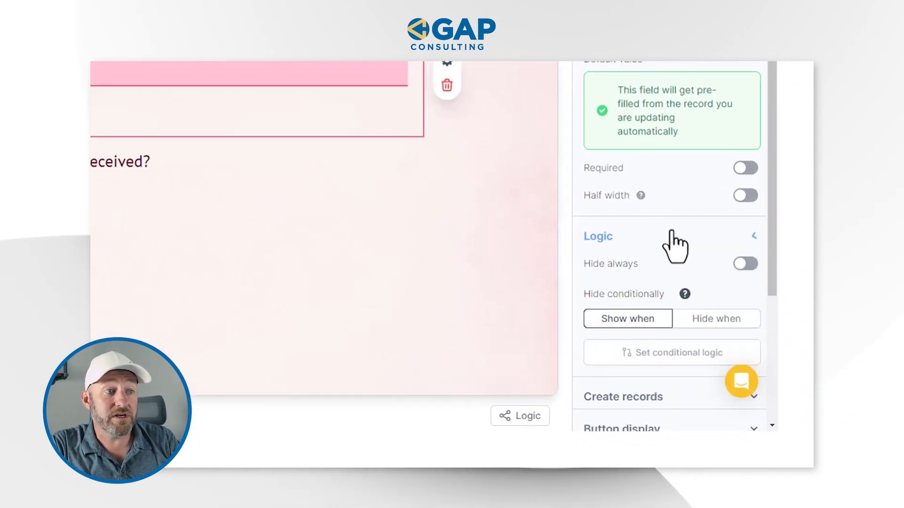
left_click(745, 264)
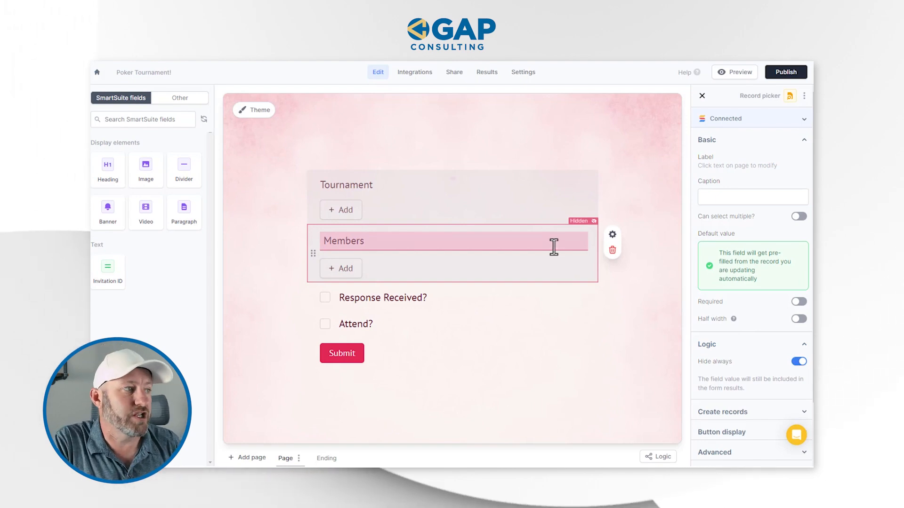
Turn on Hide always in the logic settings of the form's Response Received? checkbox
left_click(442, 302)
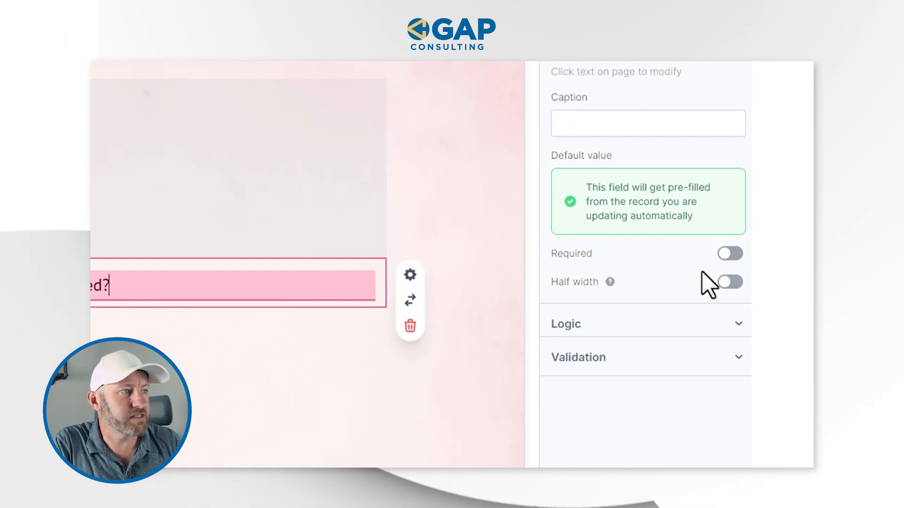
left_click(429, 234)
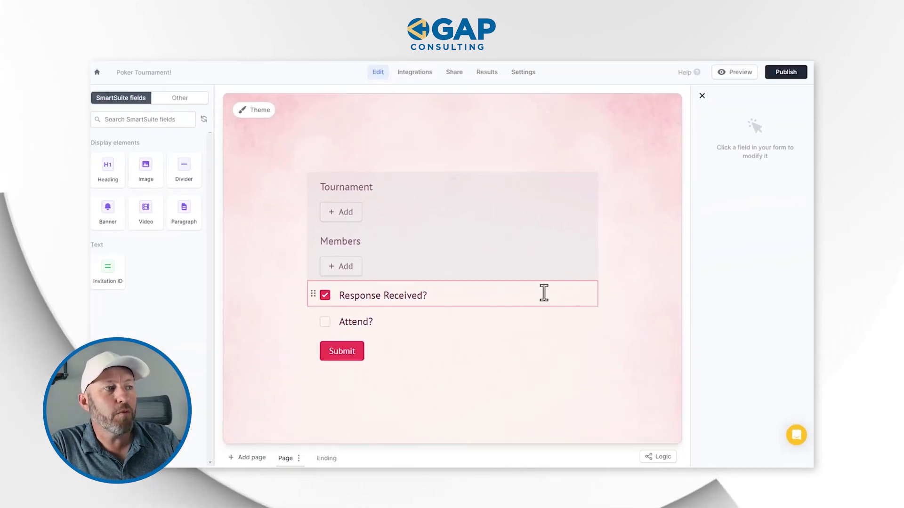
left_click(496, 293)
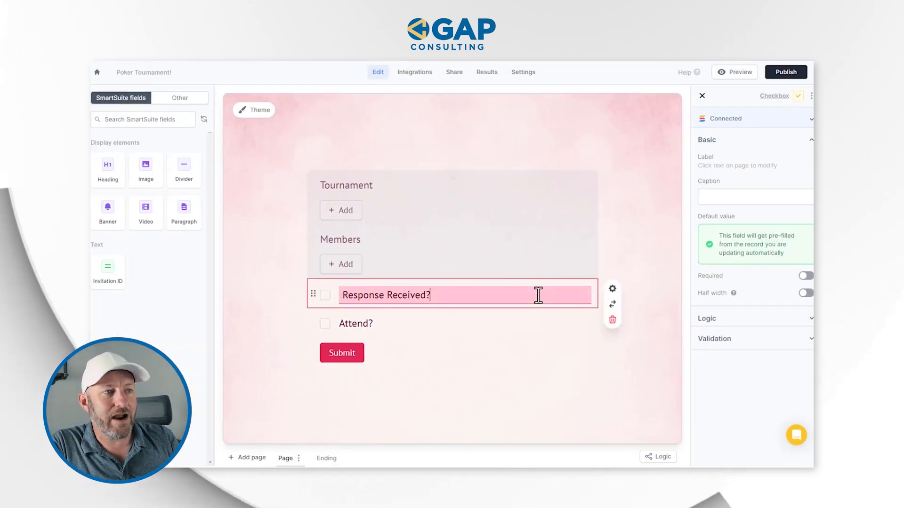
left_click(752, 318)
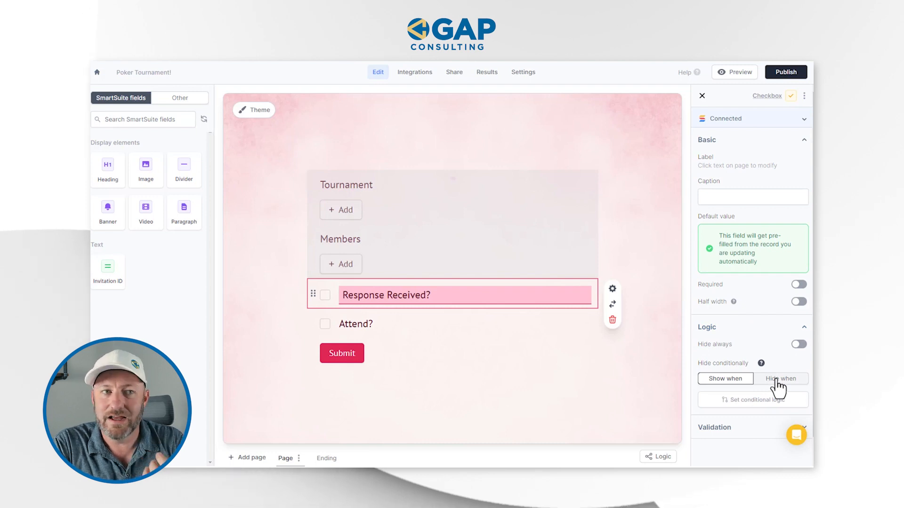
left_click(799, 345)
left_click(648, 309)
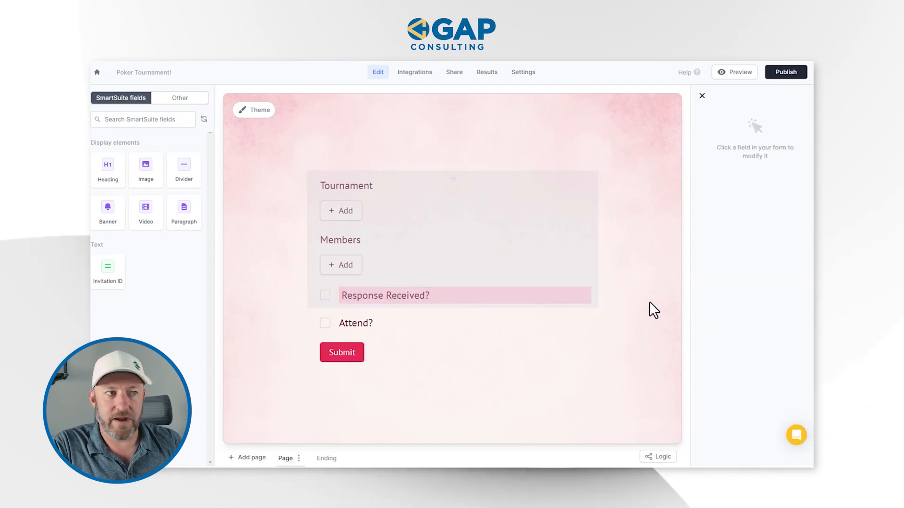
Delete the Response Received? checkbox from the form and confirm the deletion
left_click(572, 297)
left_click(612, 320)
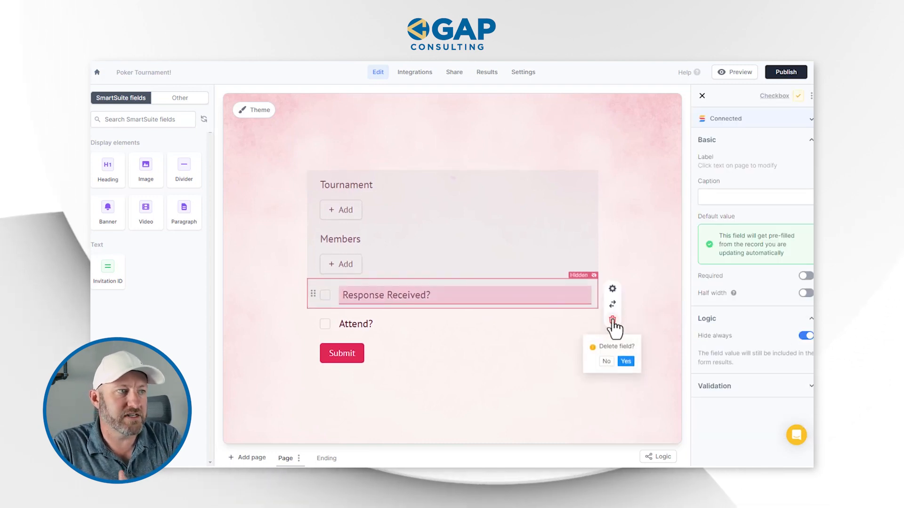
left_click(629, 364)
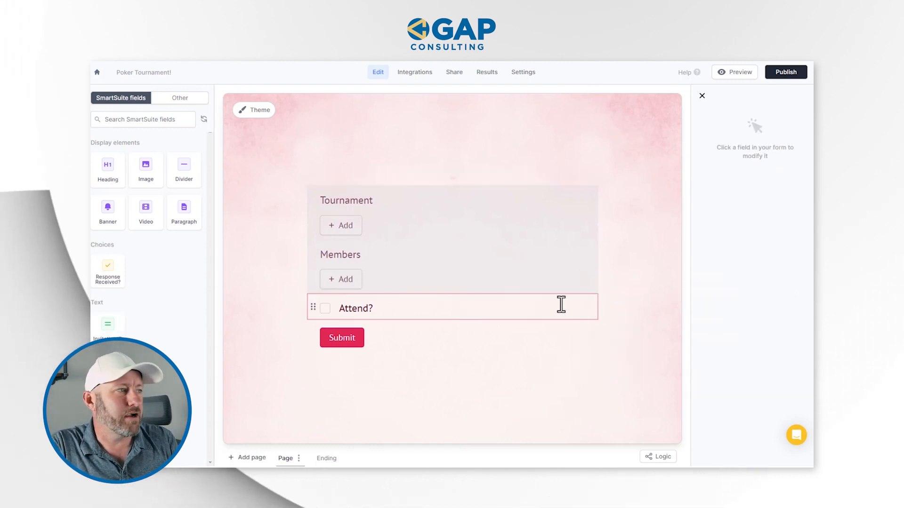
Relabel the form's Attend? checkbox as "Will you be attending the next tournament?"
left_click(464, 308)
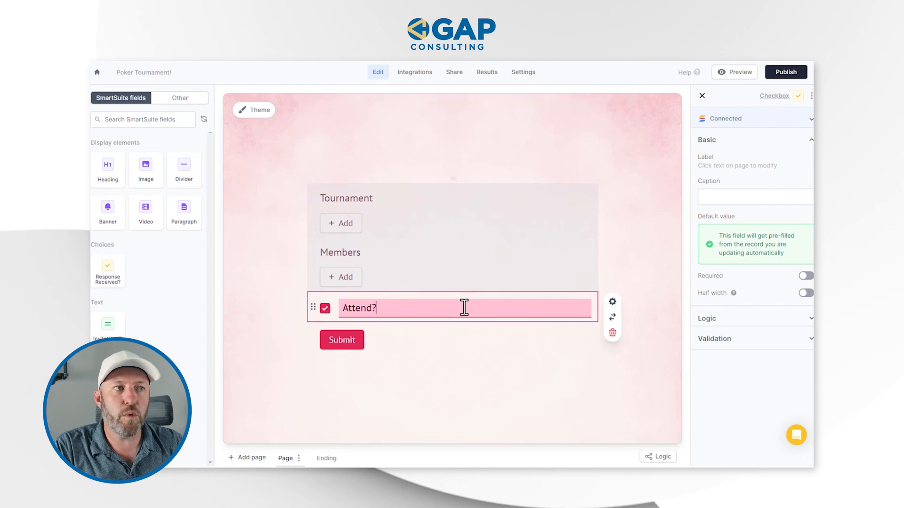
triple_click(465, 308)
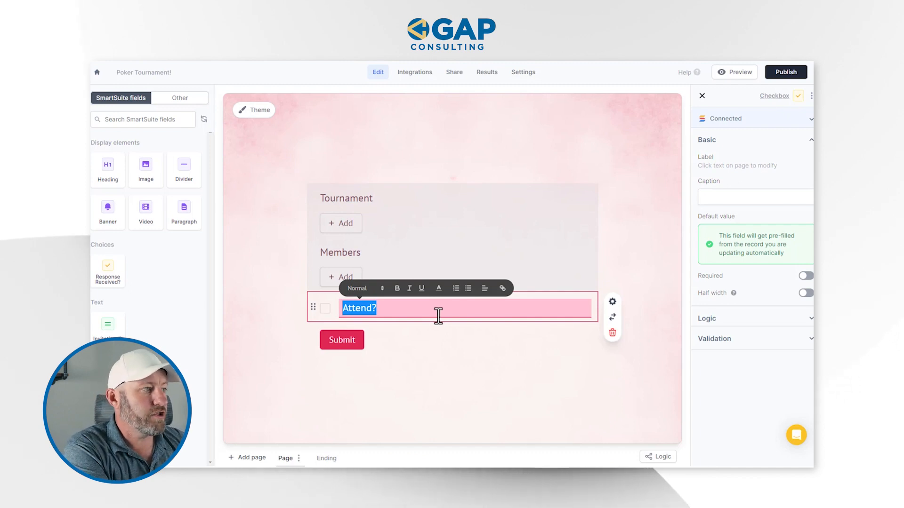
type("e at")
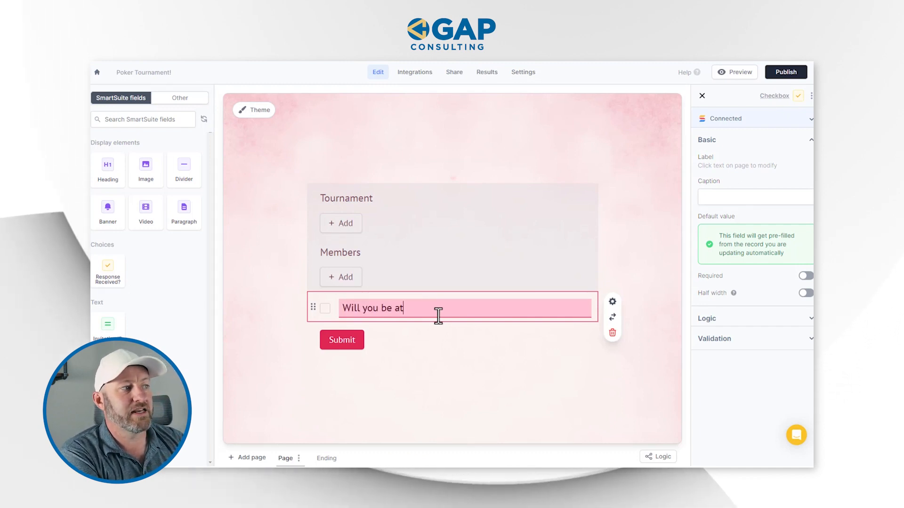
type("tending thi")
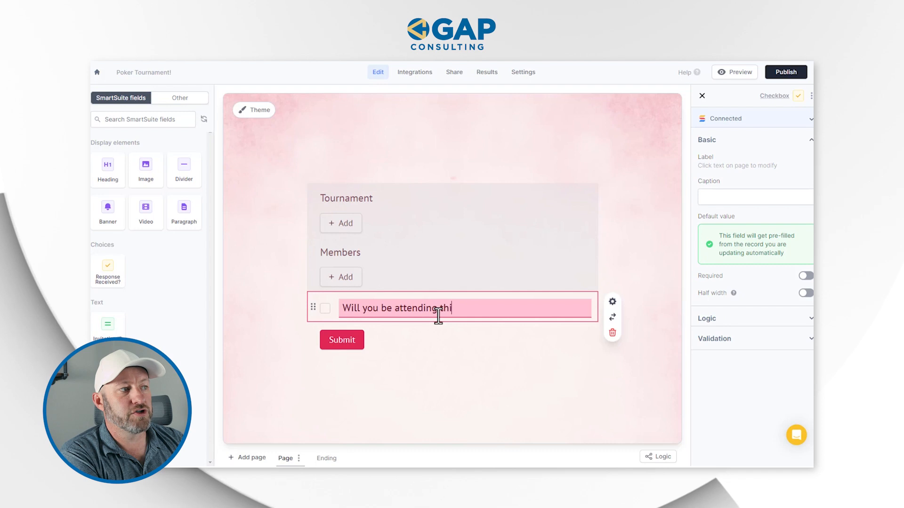
key("BackSpace")
type("e next tournament?")
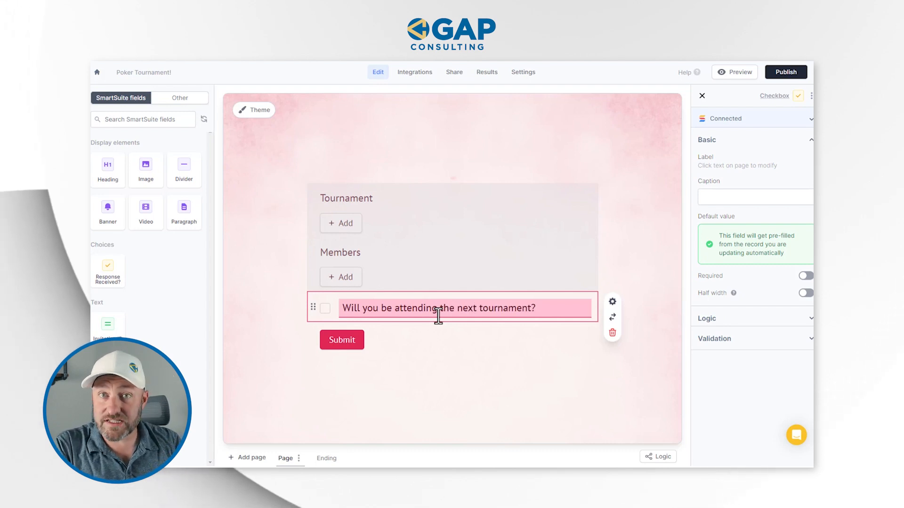
left_click(520, 353)
Try the attendance question as a Switch field and change it back to a Checkbox
left_click(494, 308)
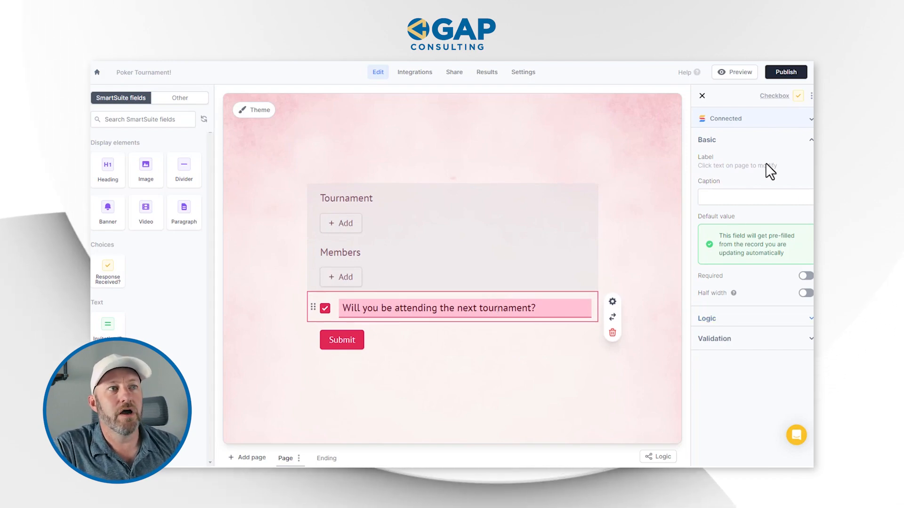
left_click(798, 98)
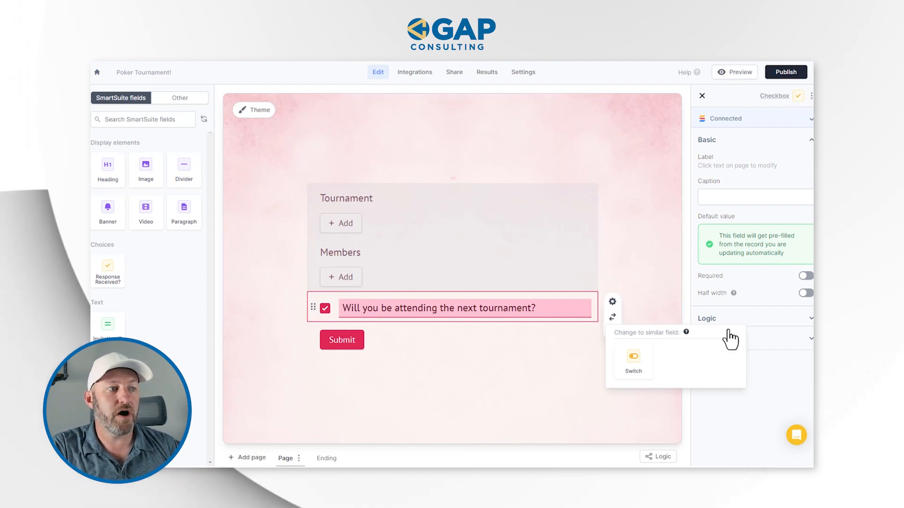
left_click(635, 362)
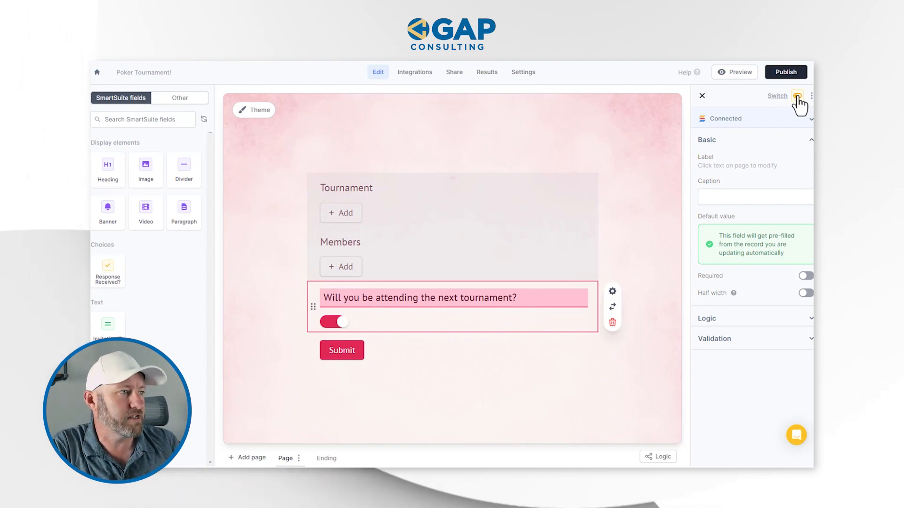
left_click(797, 96)
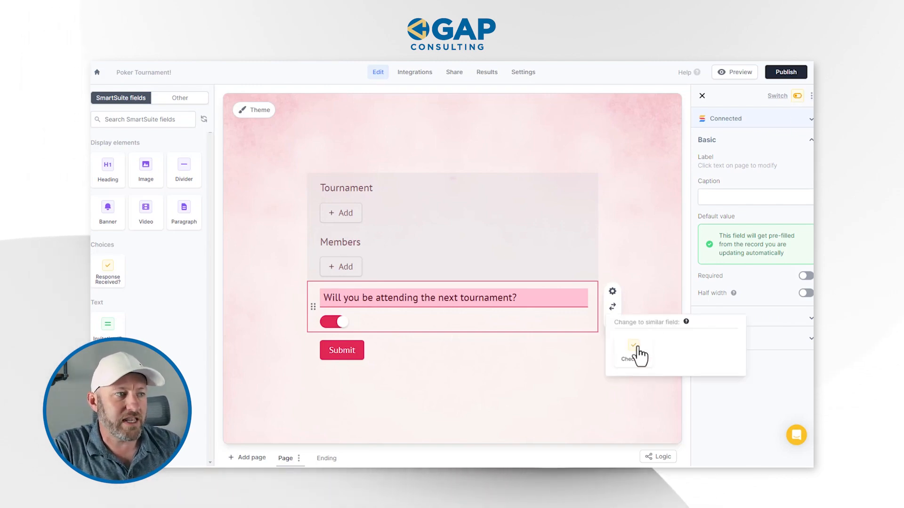
left_click(634, 353)
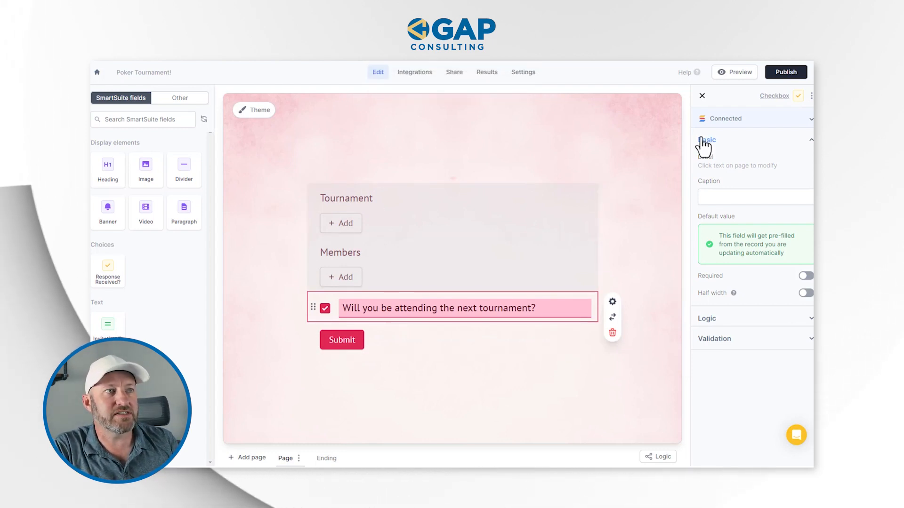
Publish the form and submit a response with attendance checked through the form URL of the fifth Apr 16, 2024 invitation in SmartSuite
left_click(784, 73)
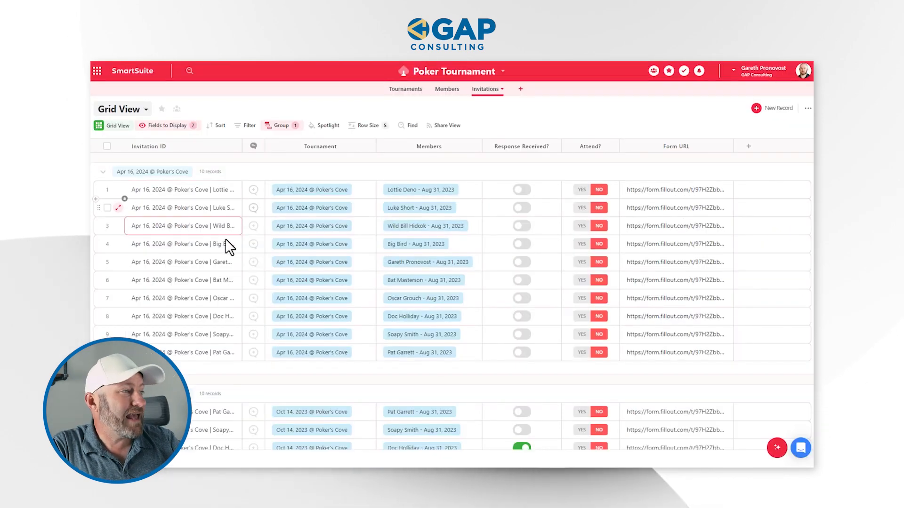
left_click(227, 352)
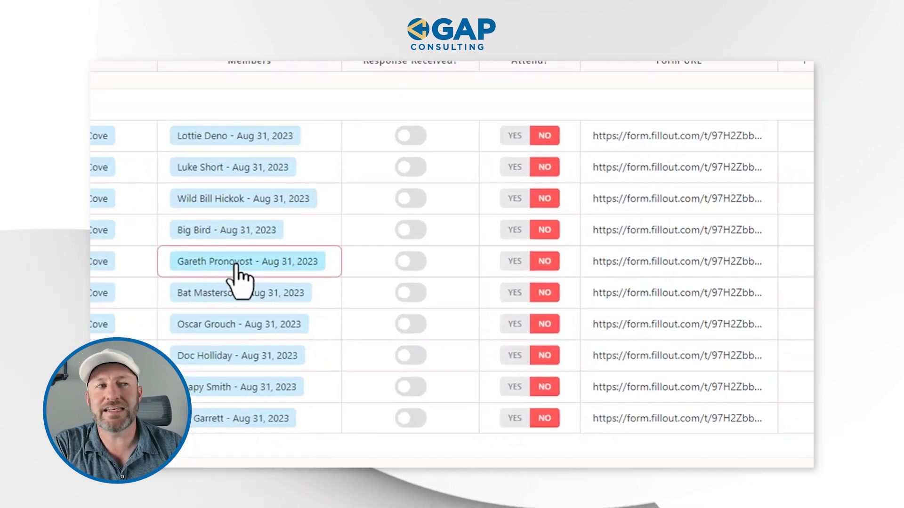
left_click(620, 267)
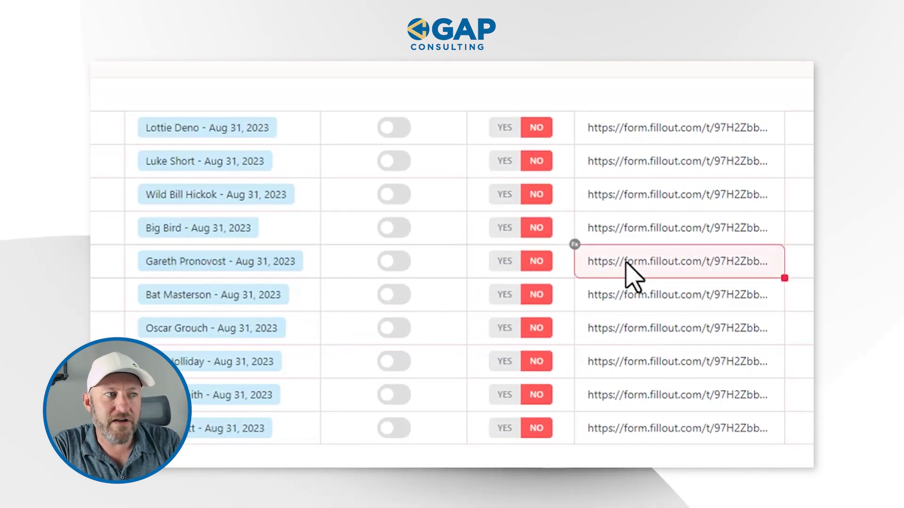
left_click(650, 262)
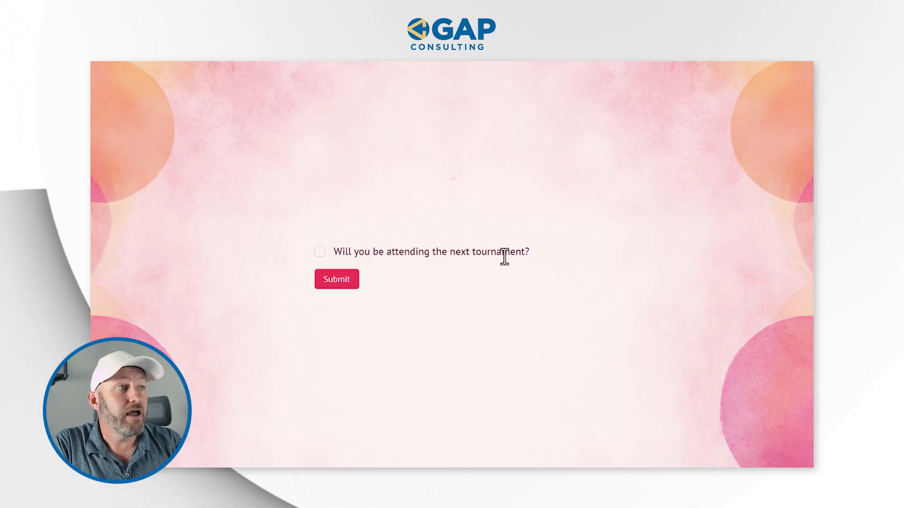
left_click(320, 252)
left_click(335, 281)
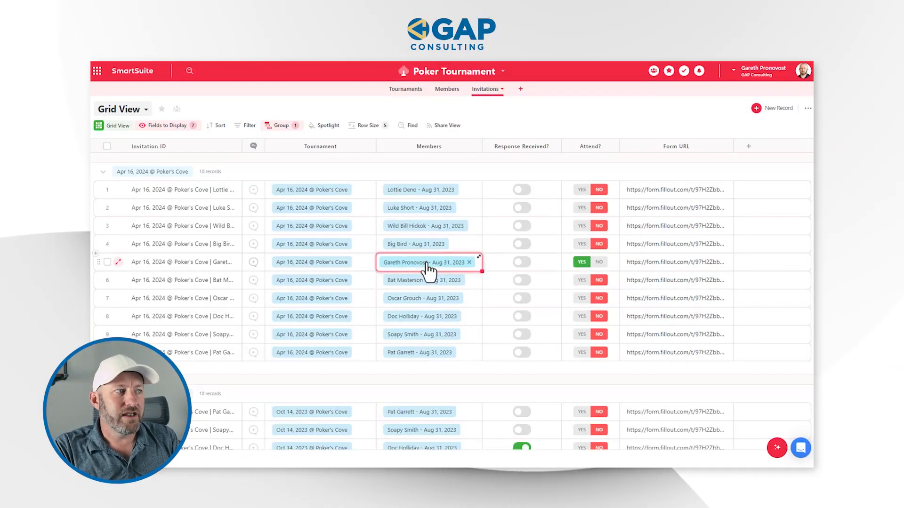
Review the member record linked to the fifth Apr 16, 2024 invitation and close it
left_click(427, 265)
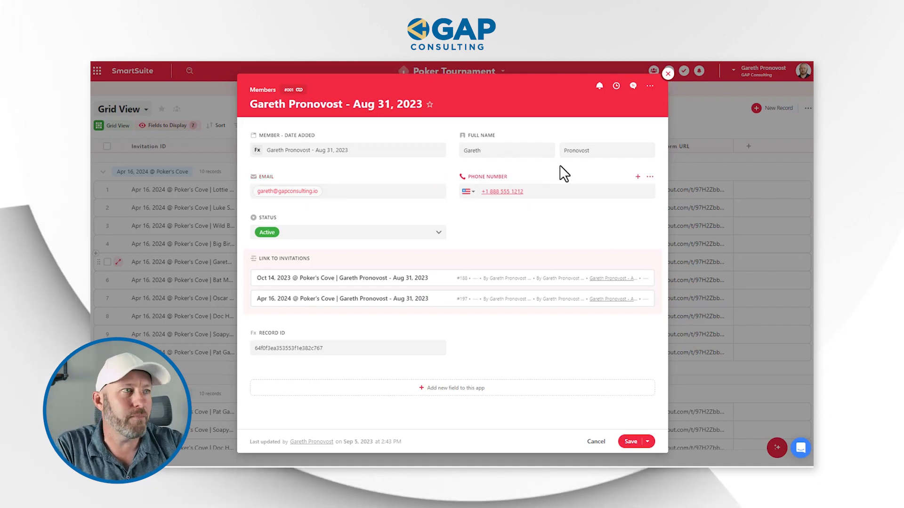
left_click(668, 74)
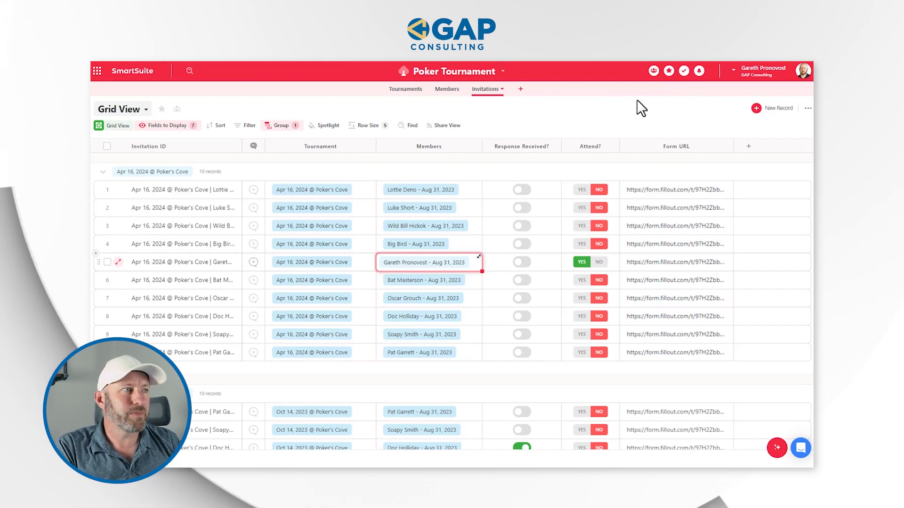
Start a new automation for the Poker Tournament solution, triggered when a record is created in the Invitations app
left_click(441, 74)
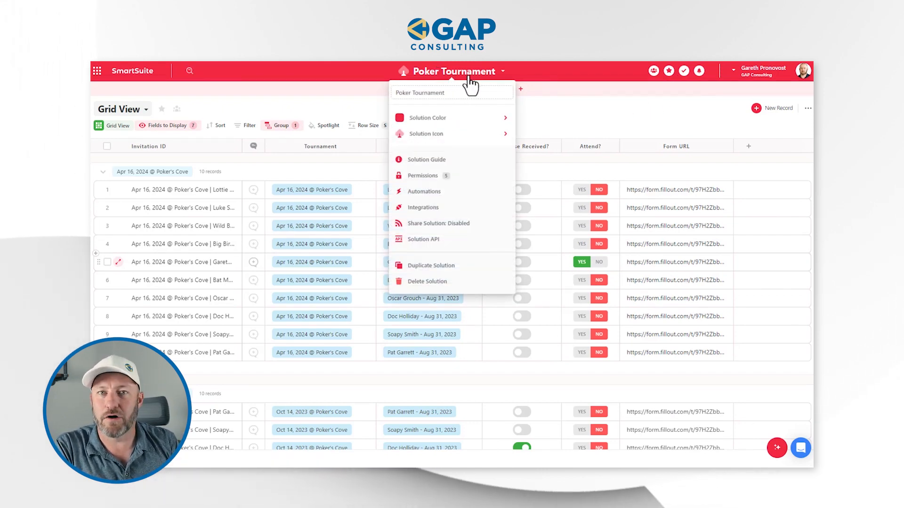
left_click(449, 191)
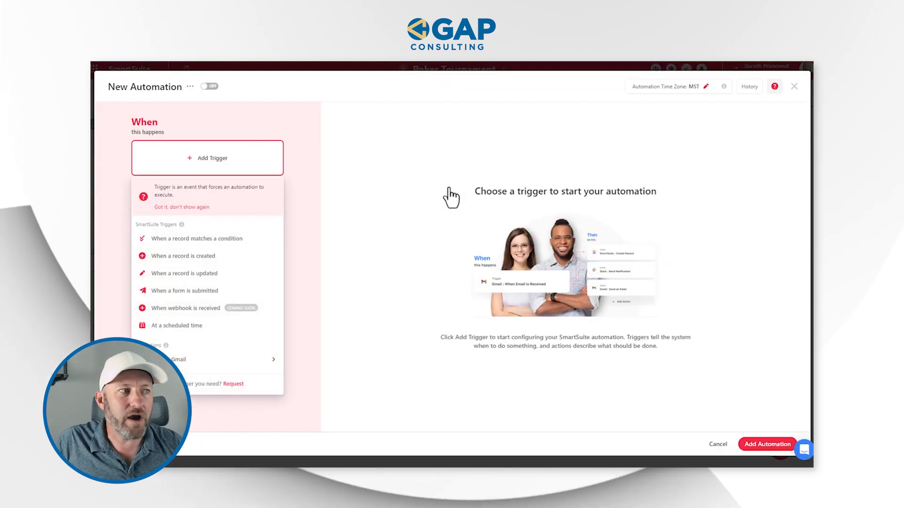
left_click(197, 257)
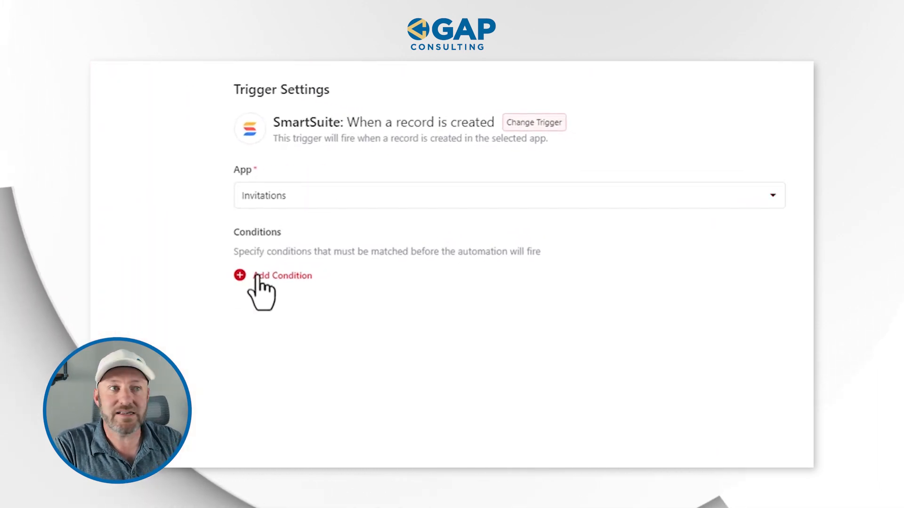
Add a trigger condition requiring that Members is not empty
left_click(258, 276)
left_click(325, 263)
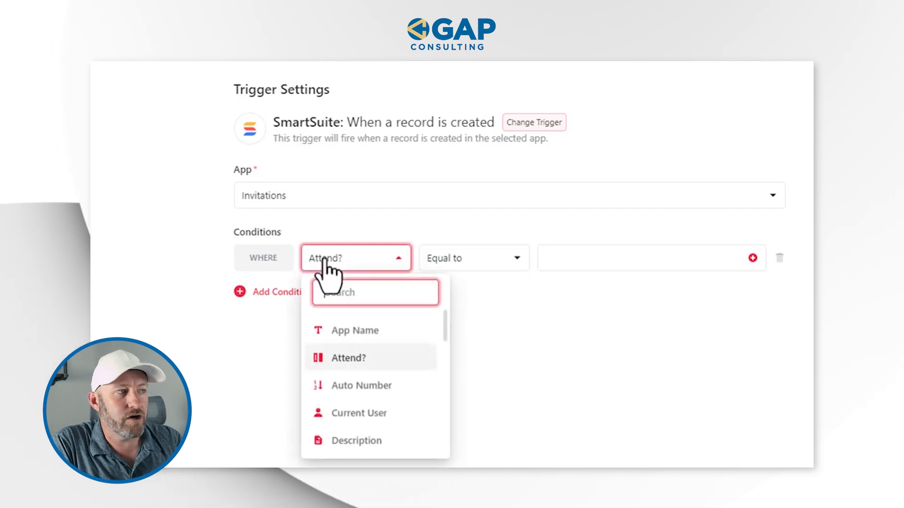
scroll(360, 376, "down", 5)
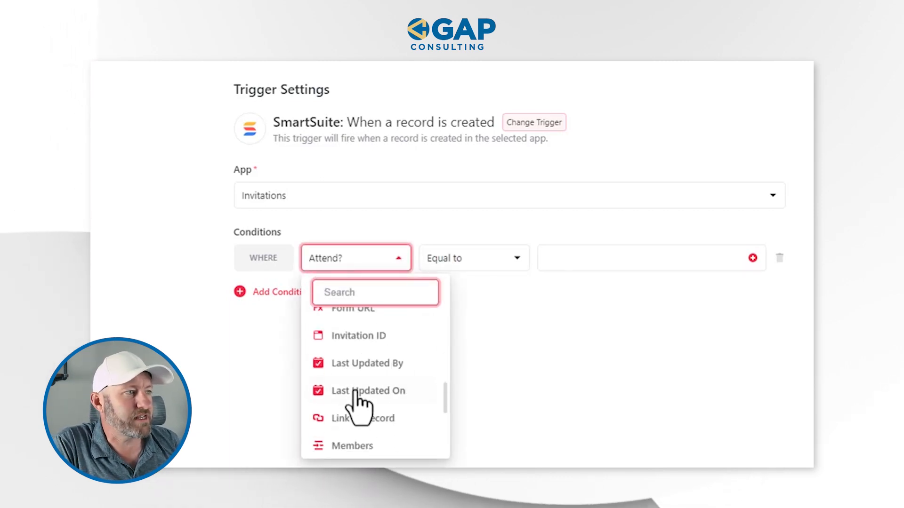
left_click(357, 446)
left_click(463, 258)
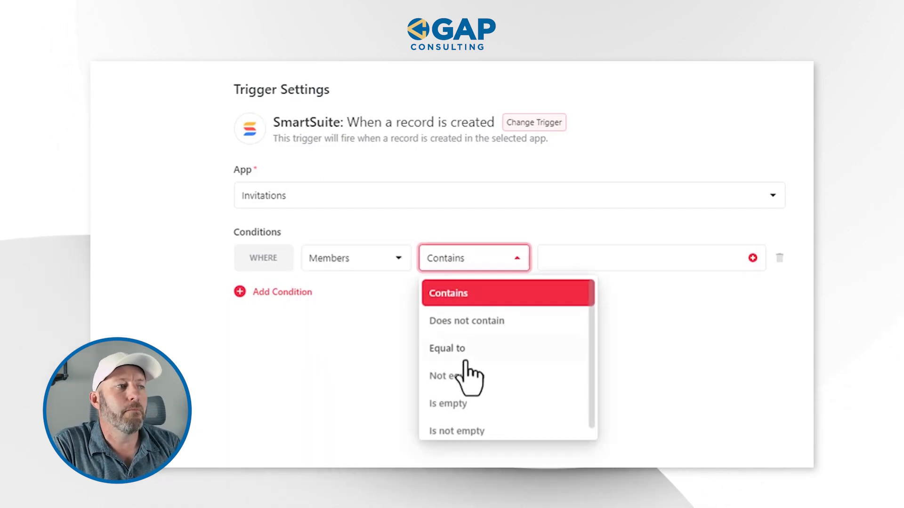
left_click(459, 432)
Add a second trigger condition, joined by AND, requiring that Tournament is not empty
left_click(283, 292)
left_click(356, 299)
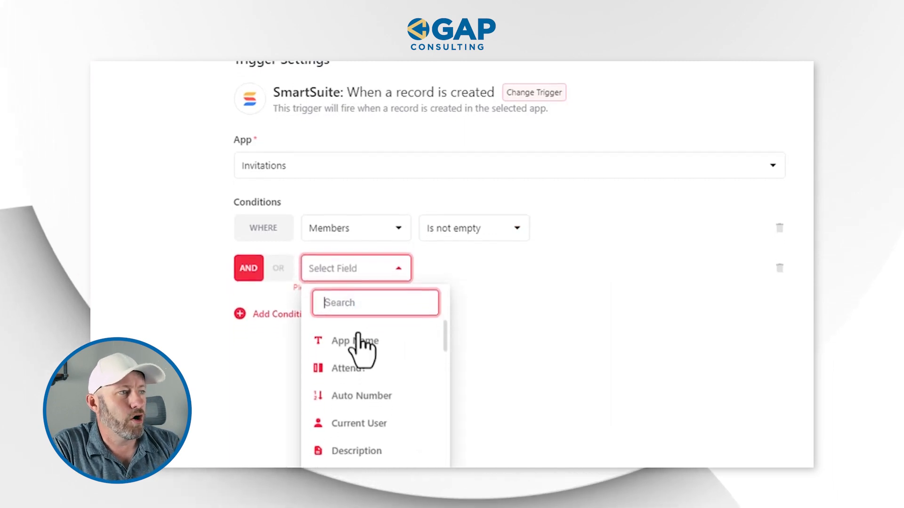
scroll(363, 351, "down", 2)
scroll(365, 365, "down", 5)
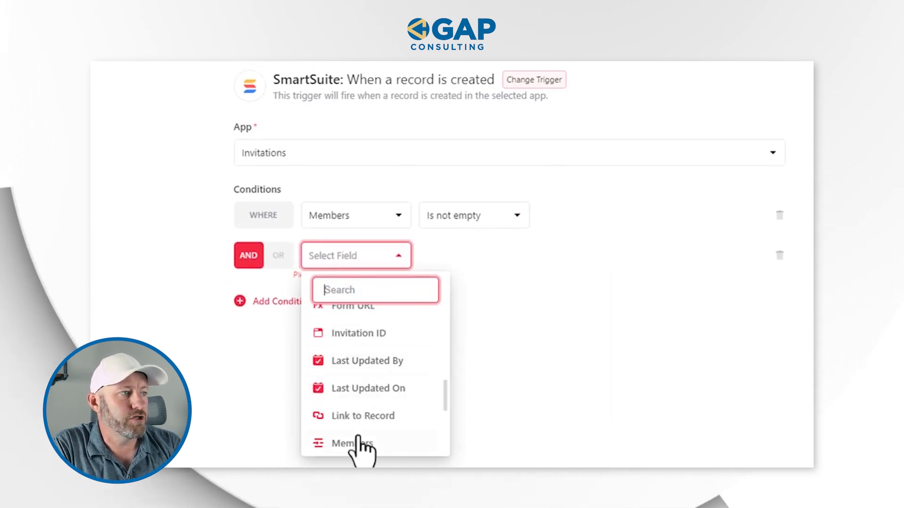
scroll(359, 431, "down", 4)
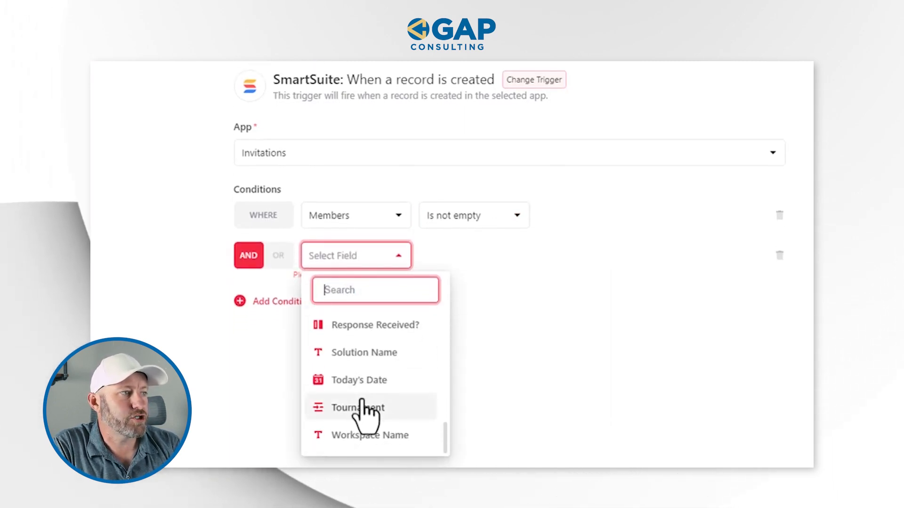
left_click(358, 407)
left_click(459, 261)
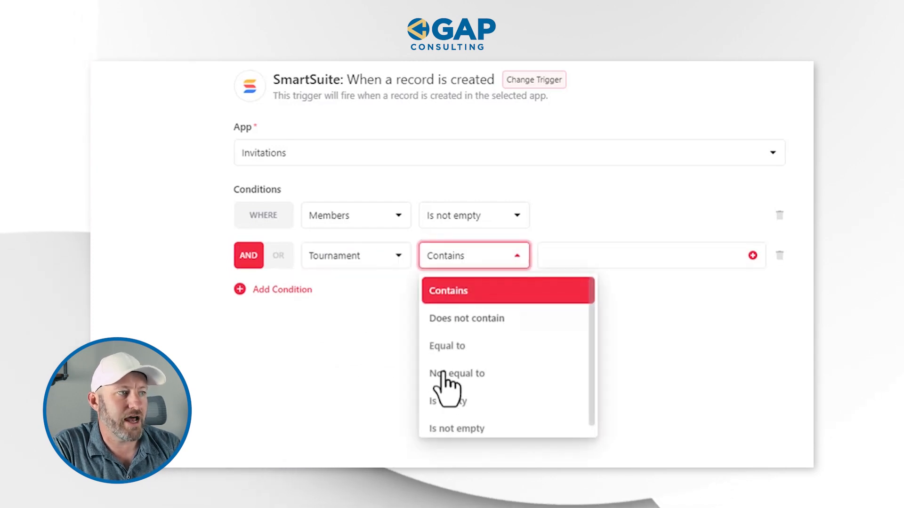
left_click(459, 428)
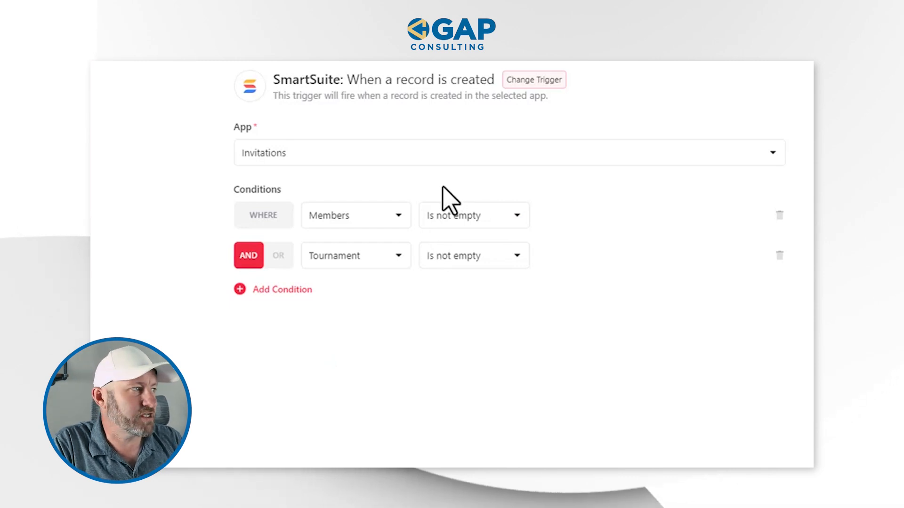
Add a Google Gmail Send an email action to the automation
left_click(168, 268)
mouse_move(288, 264)
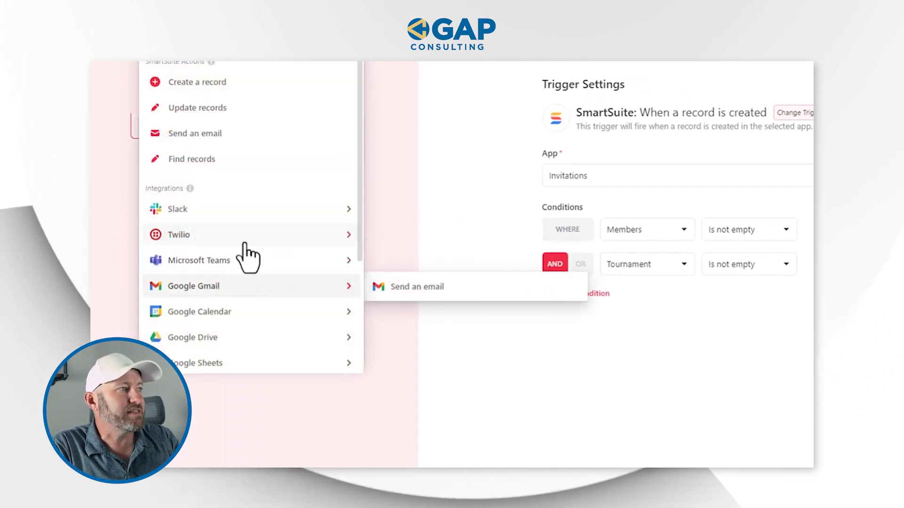
mouse_move(245, 243)
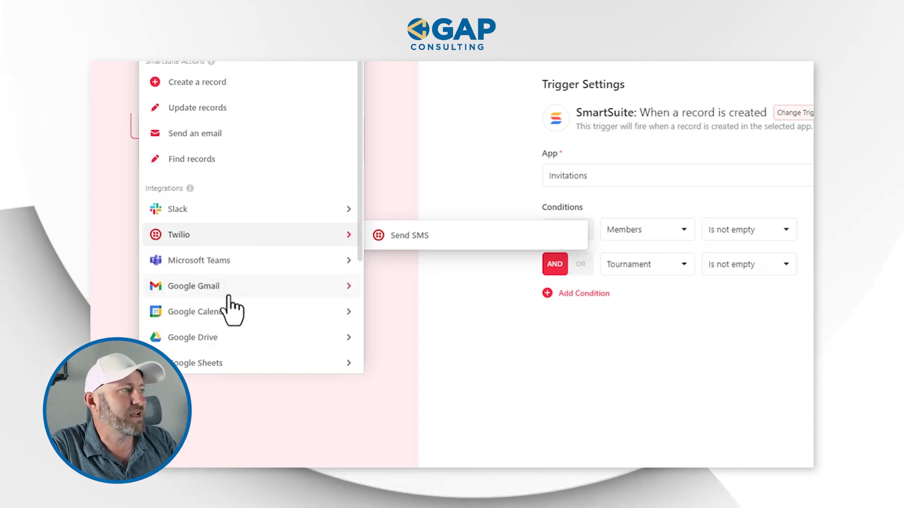
mouse_move(227, 285)
left_click(409, 286)
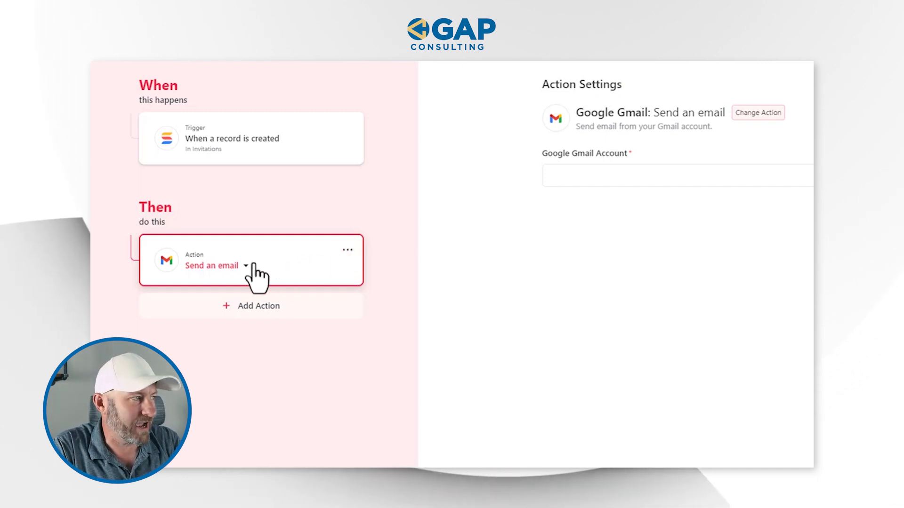
Connect a new Google Gmail credential to the email action using the signed-in consulting account
left_click(636, 178)
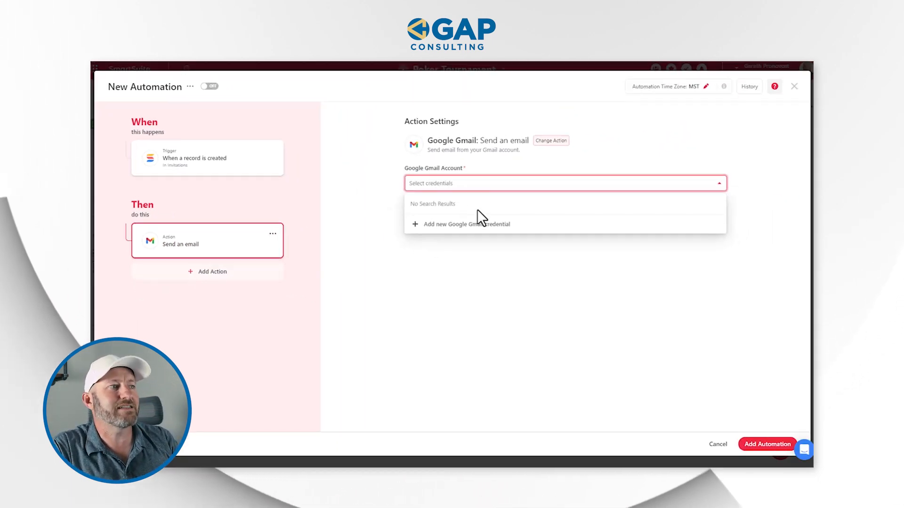
left_click(476, 225)
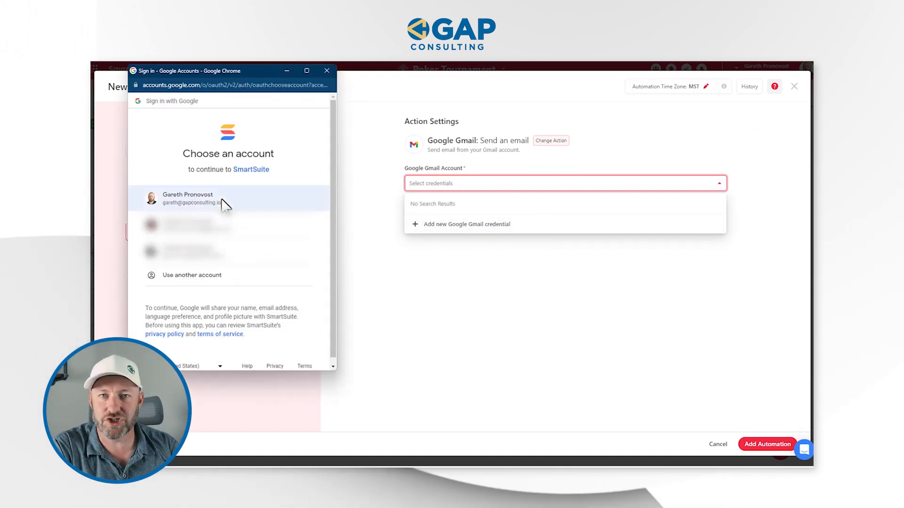
left_click(181, 197)
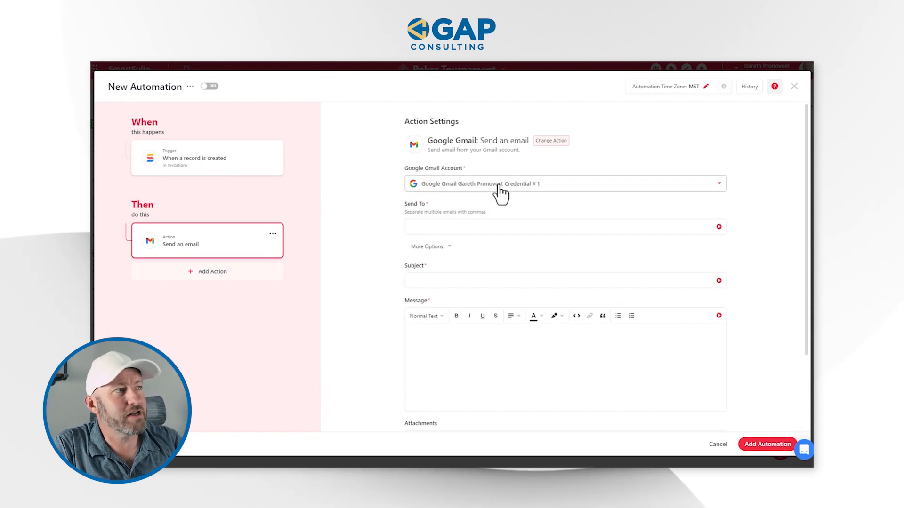
Check the recipient fields available for the email action, and exit the new automation without saving it
left_click(507, 228)
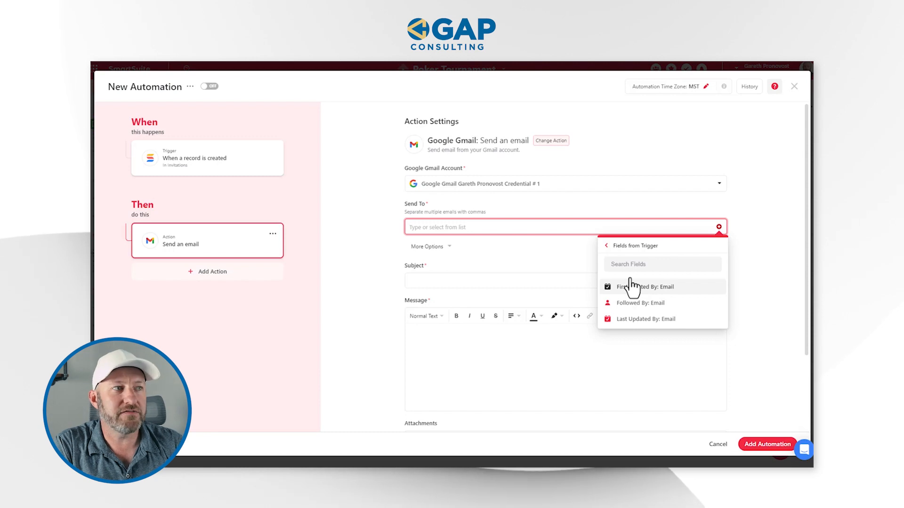
left_click(772, 68)
left_click(511, 292)
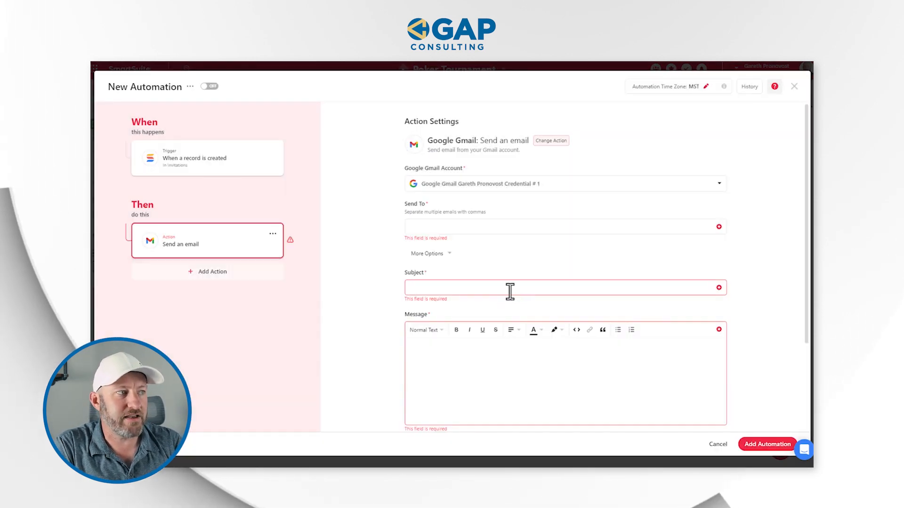
left_click(791, 87)
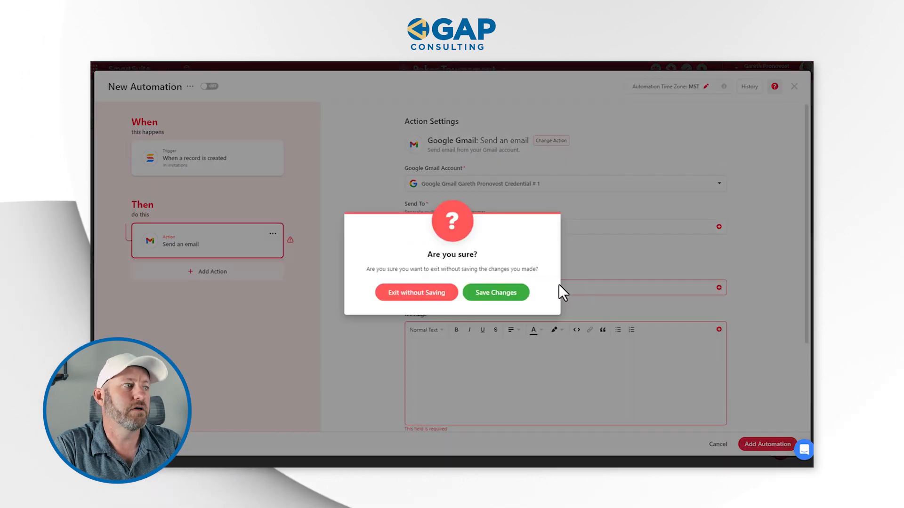
left_click(443, 294)
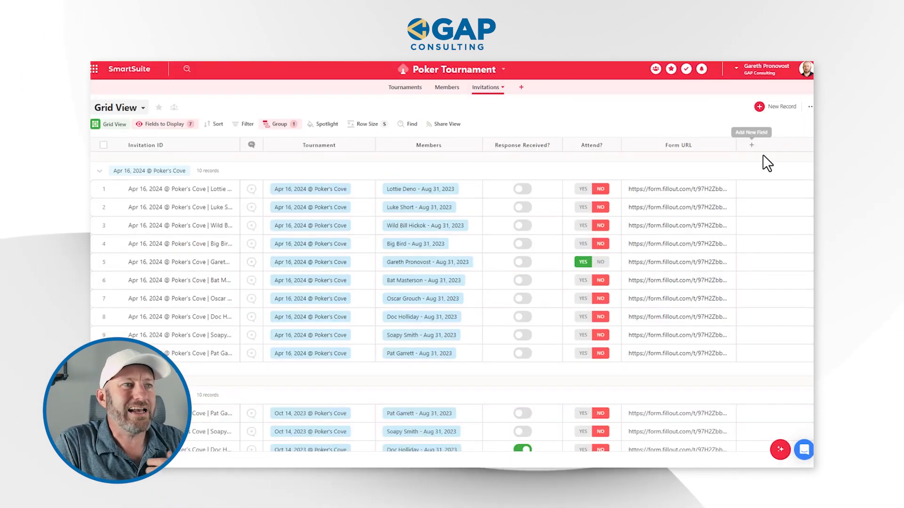
Add a Lookup field to the Invitations table that pulls Email from the linked Members records
left_click(751, 145)
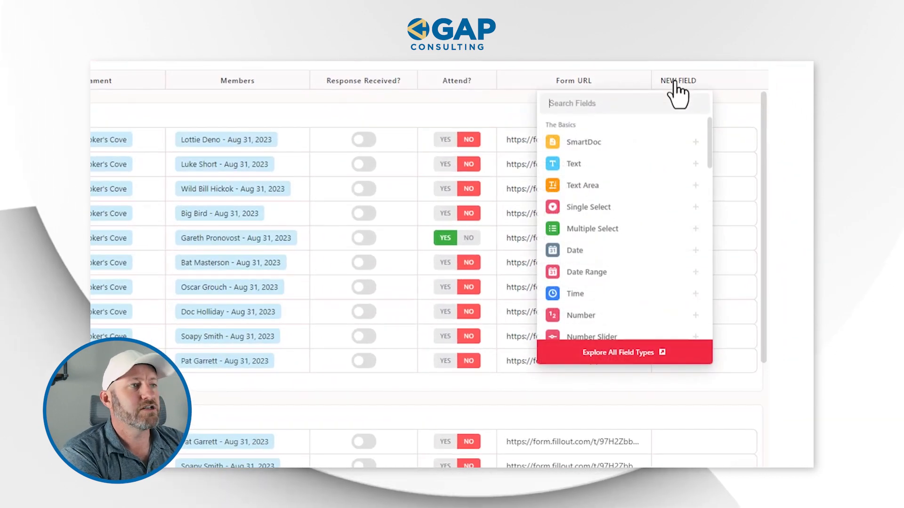
type("Loo")
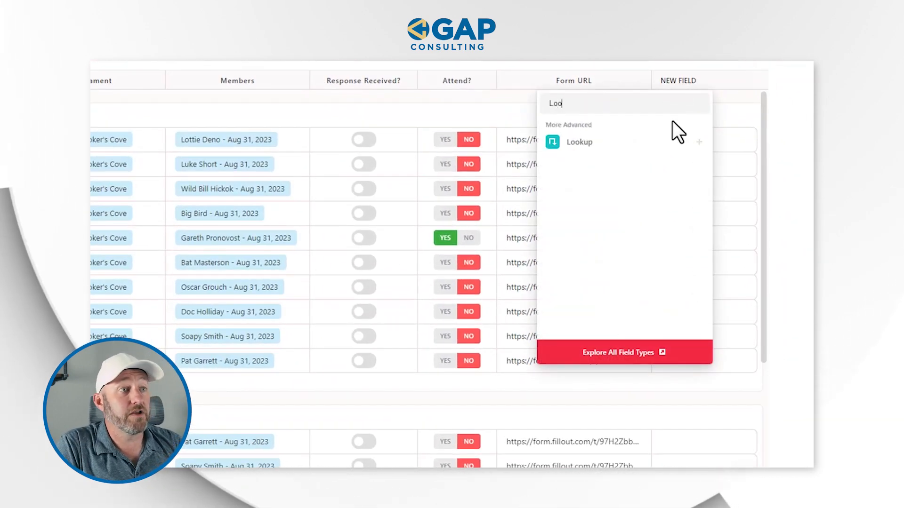
left_click(640, 142)
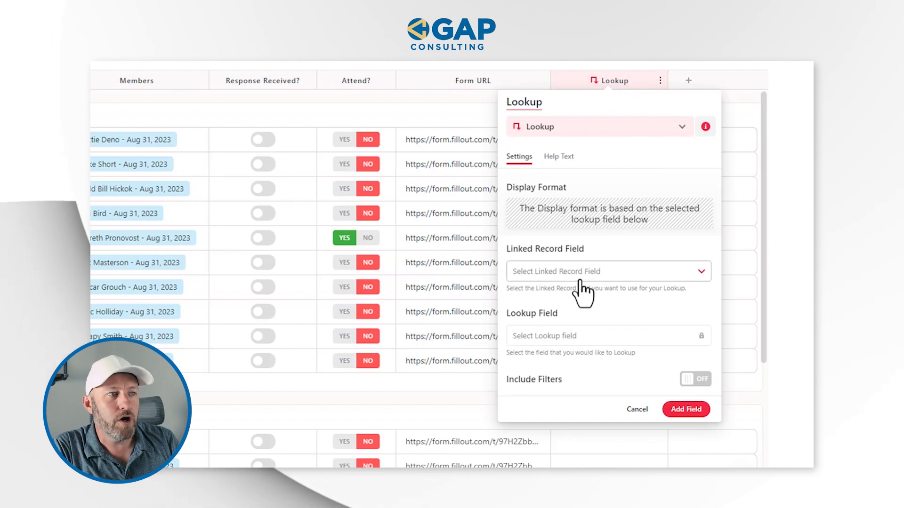
left_click(581, 280)
left_click(580, 298)
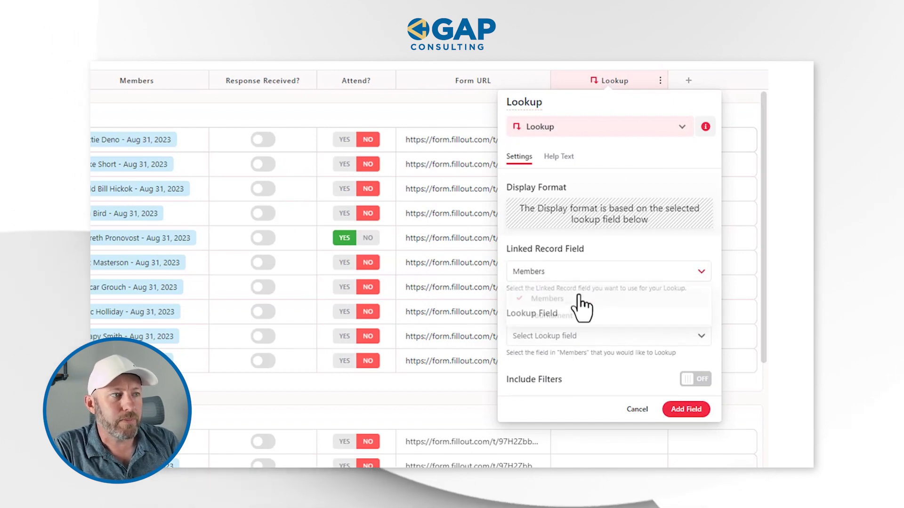
left_click(572, 334)
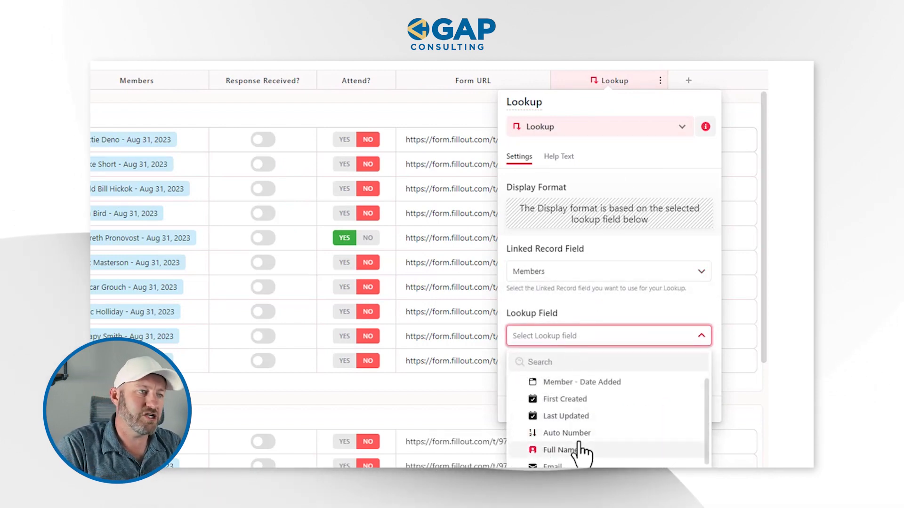
left_click(588, 466)
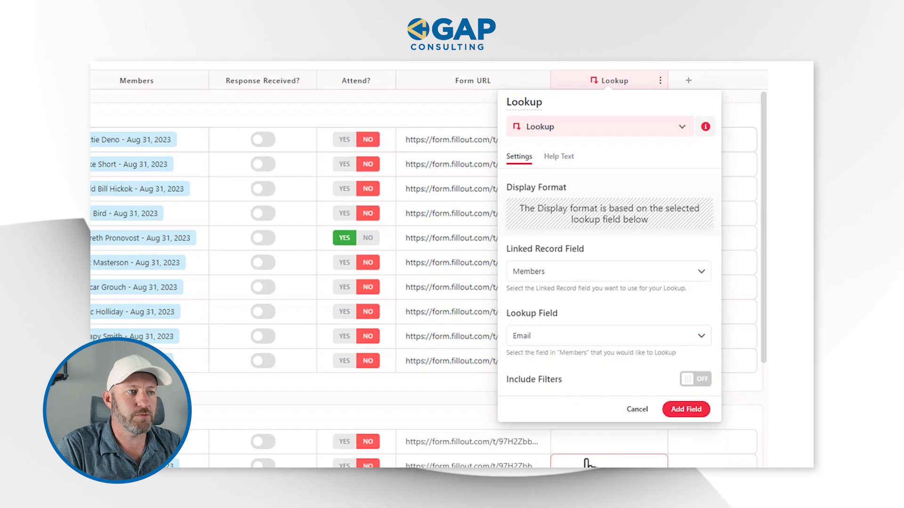
left_click(688, 410)
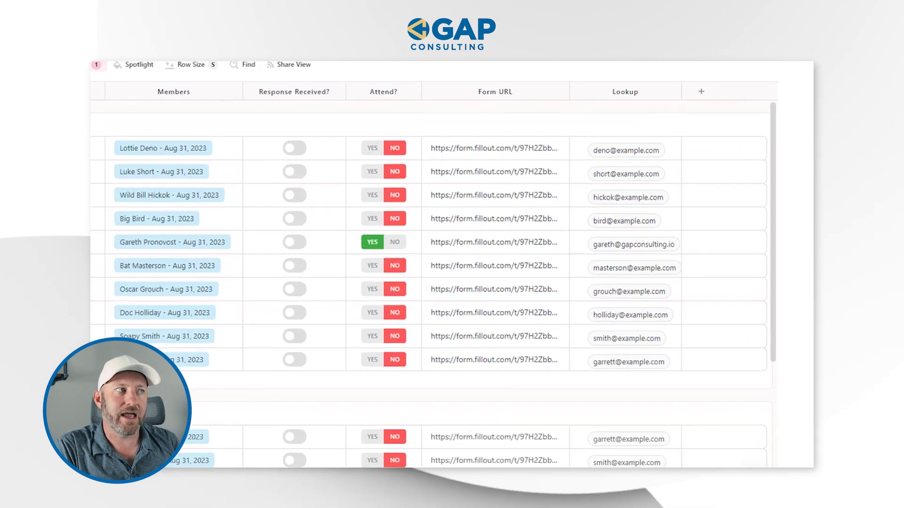
Start a new Poker Tournament automation triggered when a record is created in Invitations
left_click(453, 70)
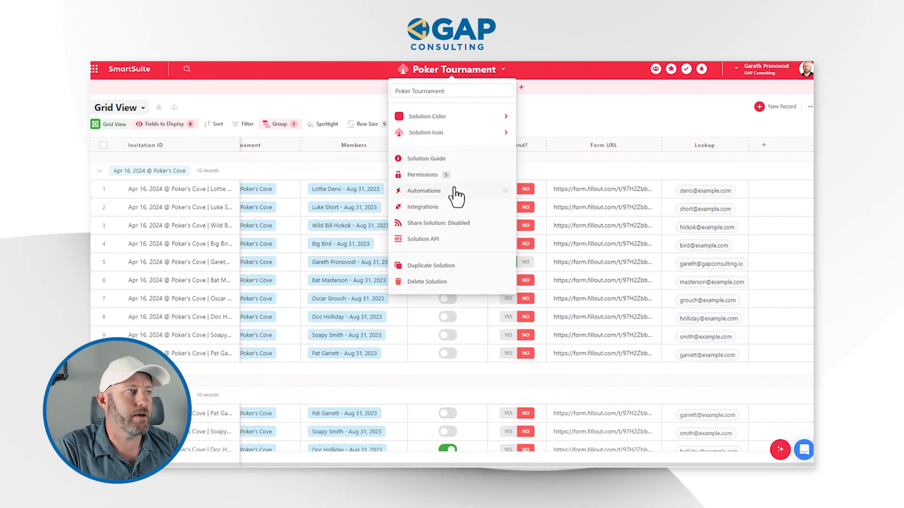
left_click(424, 190)
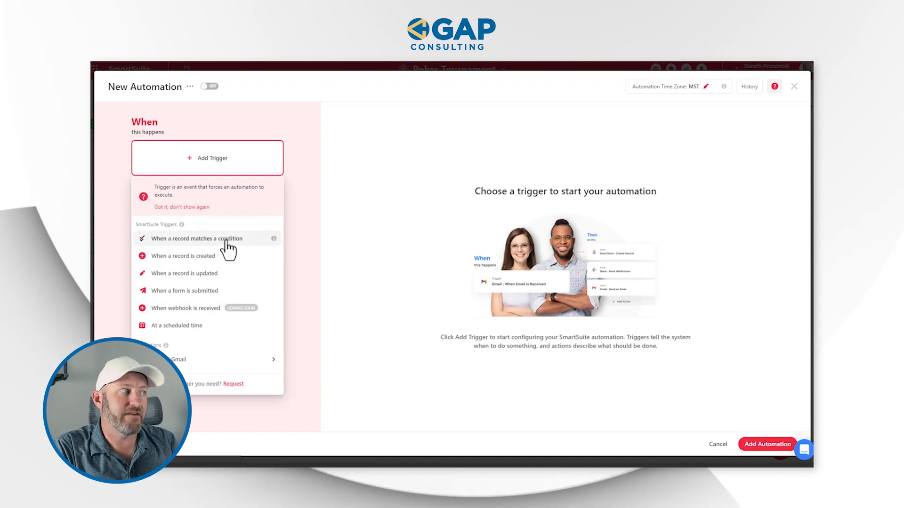
left_click(191, 257)
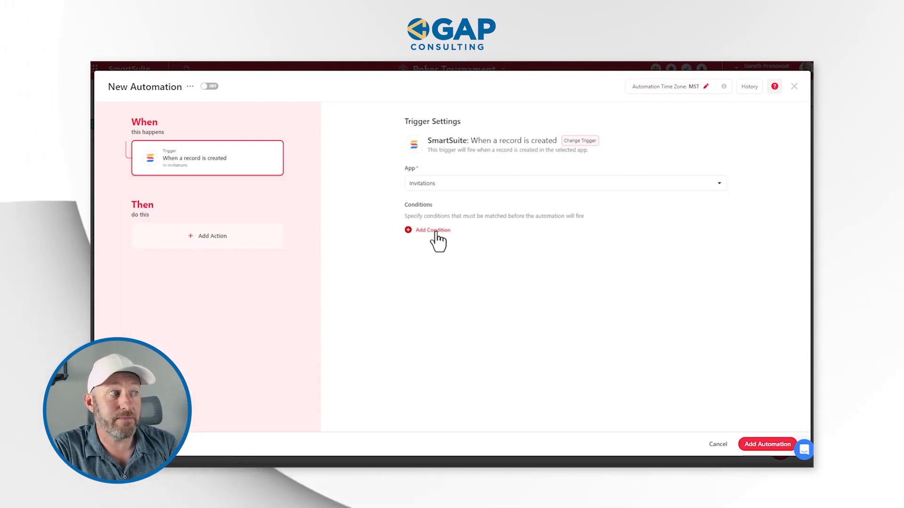
Add a Google Gmail Send an email action to the new automation
left_click(240, 236)
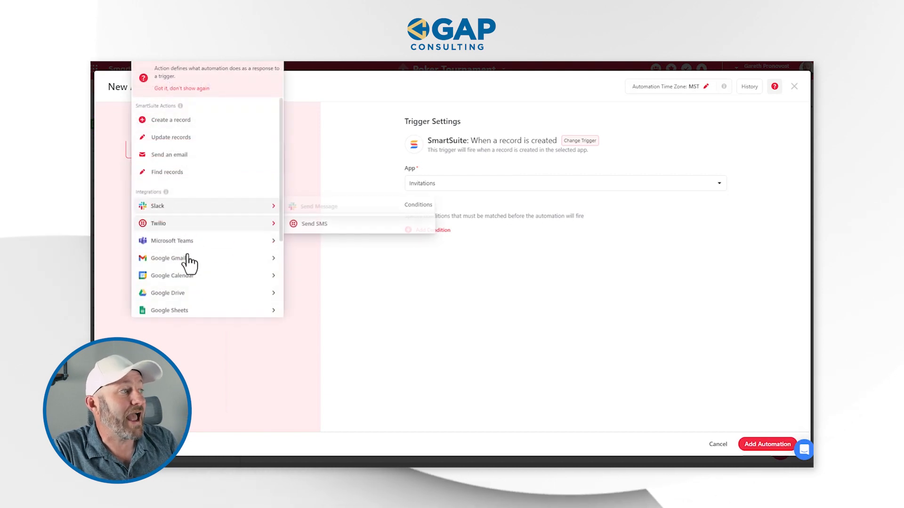
mouse_move(187, 255)
left_click(315, 258)
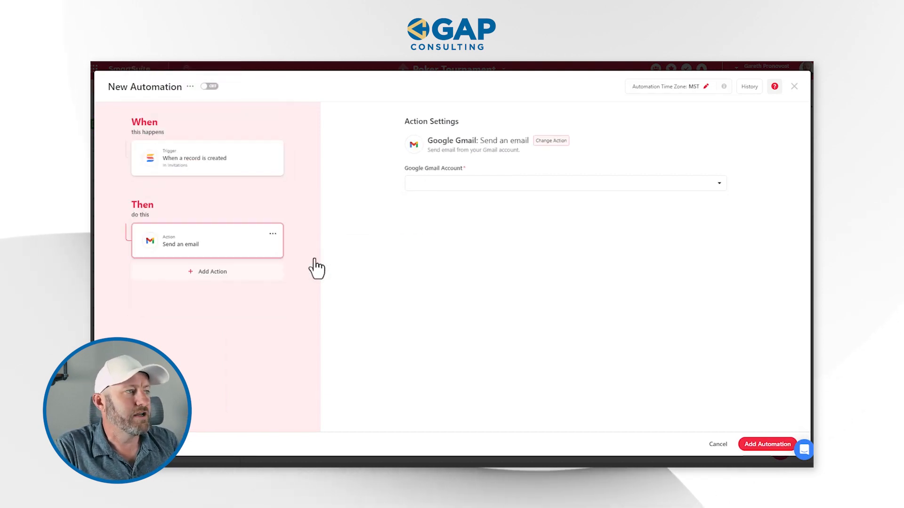
Use the existing Google Gmail credential for the email action and set its recipient to the trigger's Lookup field
left_click(445, 184)
left_click(456, 204)
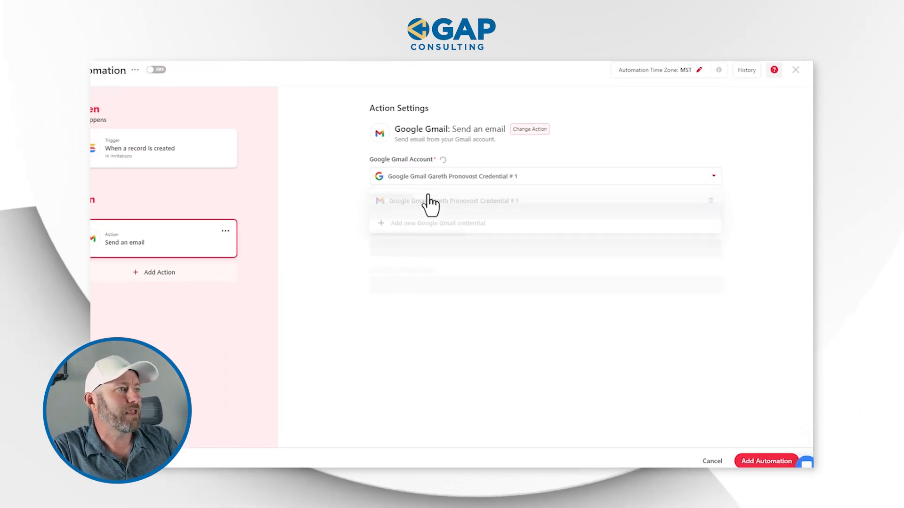
left_click(314, 203)
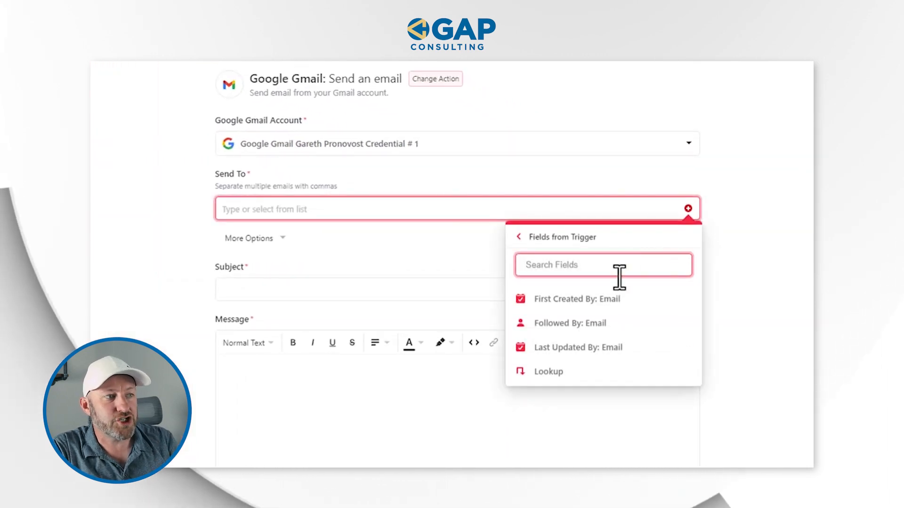
left_click(555, 375)
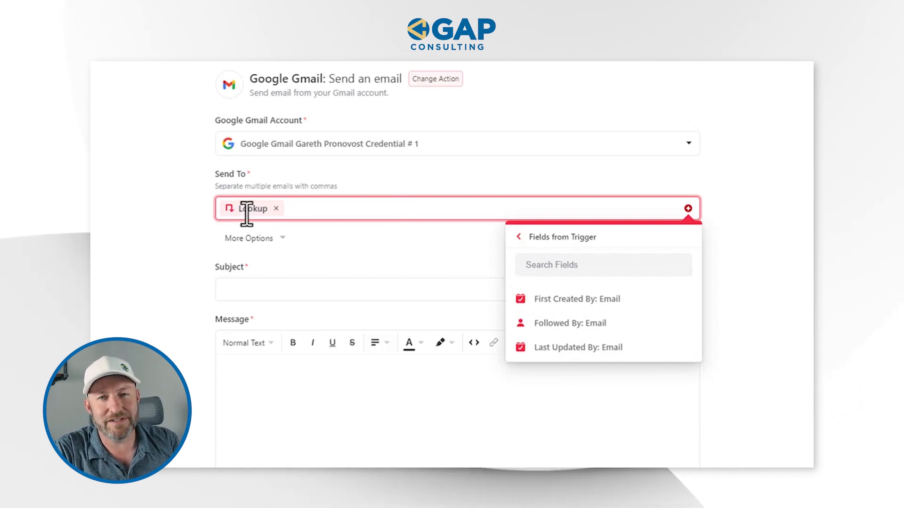
Set the email subject to "New Invitation to:" followed by the trigger's Tournament field
left_click(272, 288)
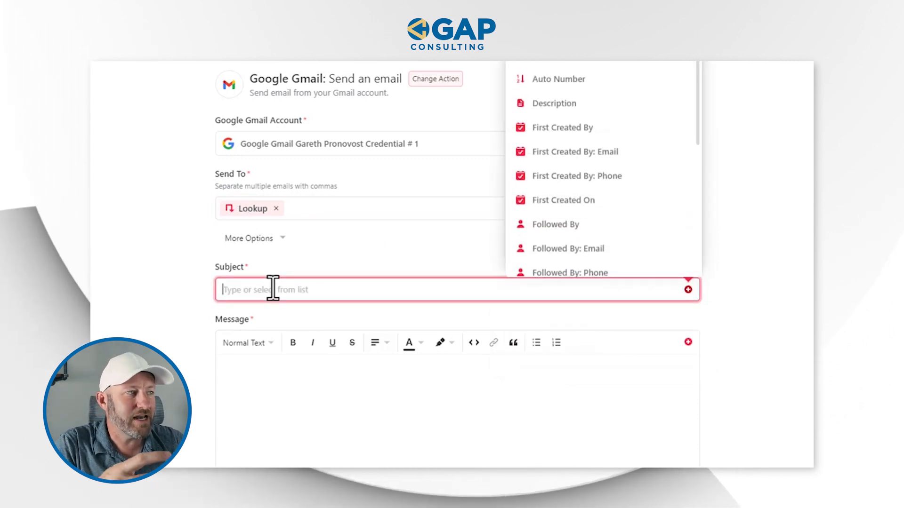
type("New ")
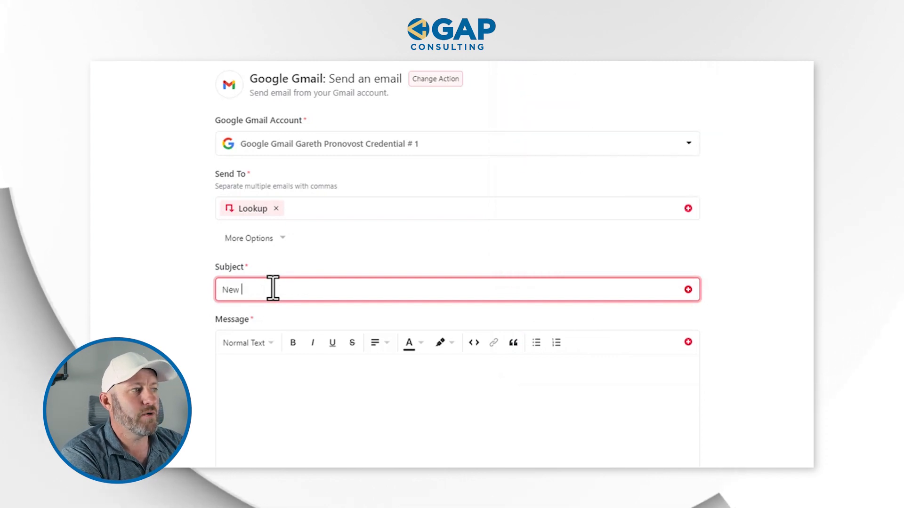
type("Invitat")
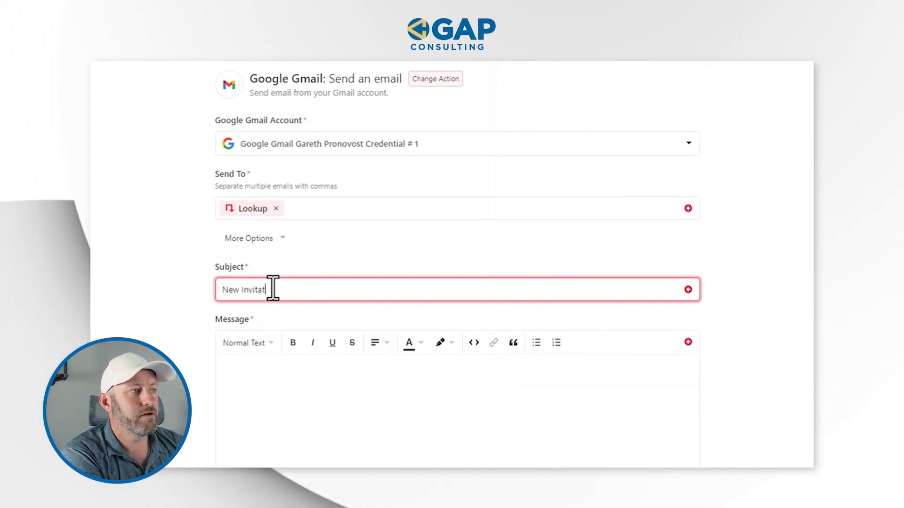
type("ion to:")
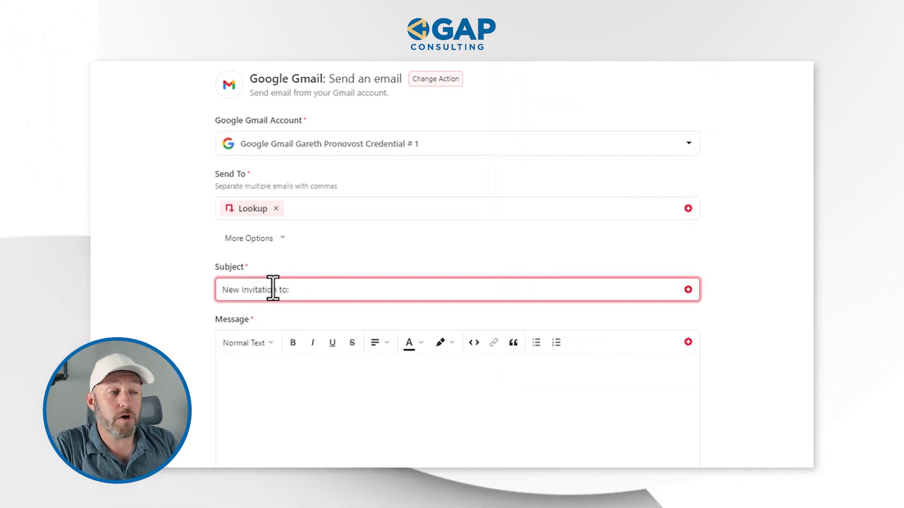
left_click(688, 289)
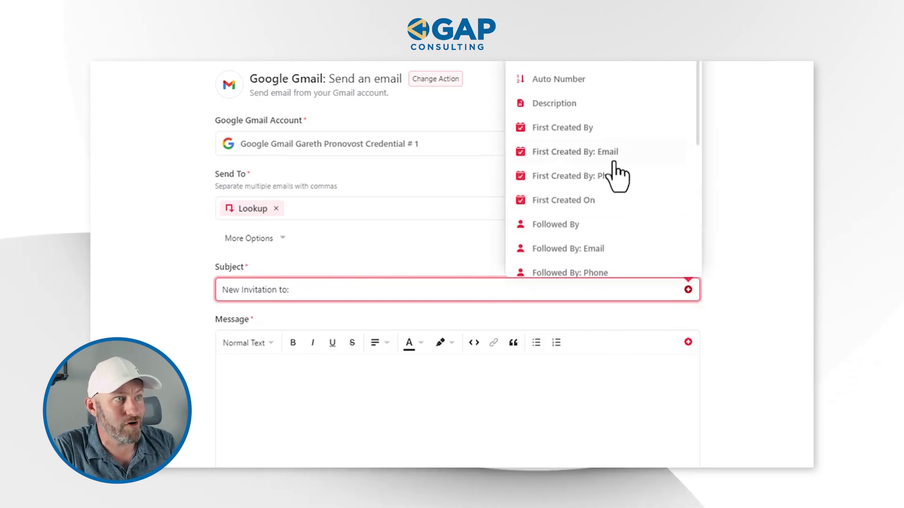
scroll(618, 181, "down", 5)
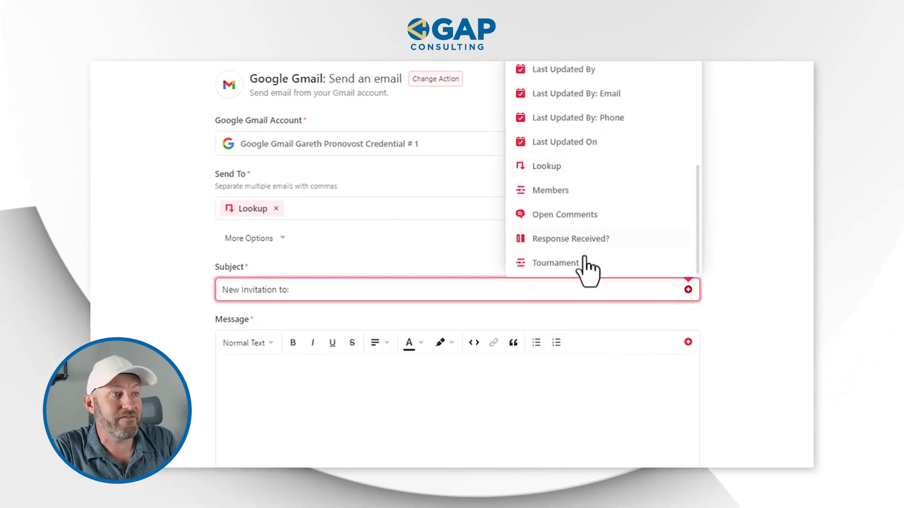
left_click(556, 263)
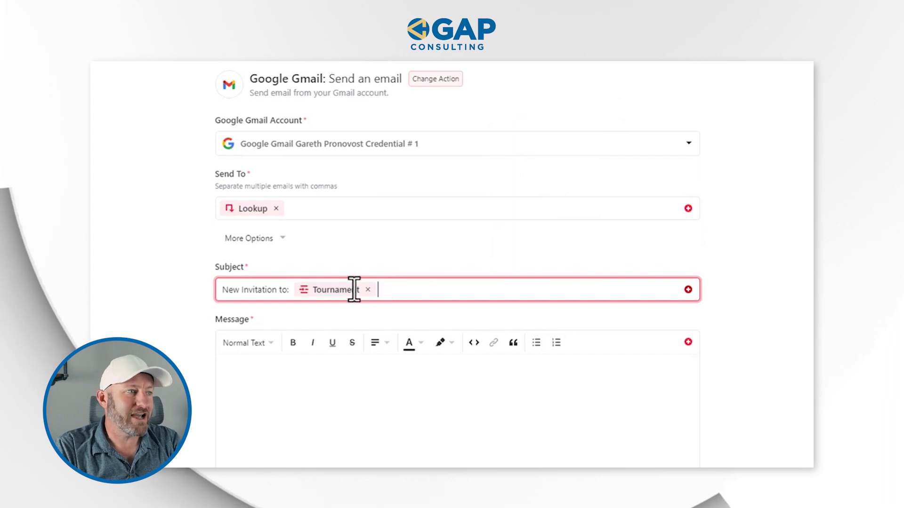
Write the email message "Hi!" and, in a separate paragraph, "Please use this link to register for the upcoming tournament."
left_click(323, 376)
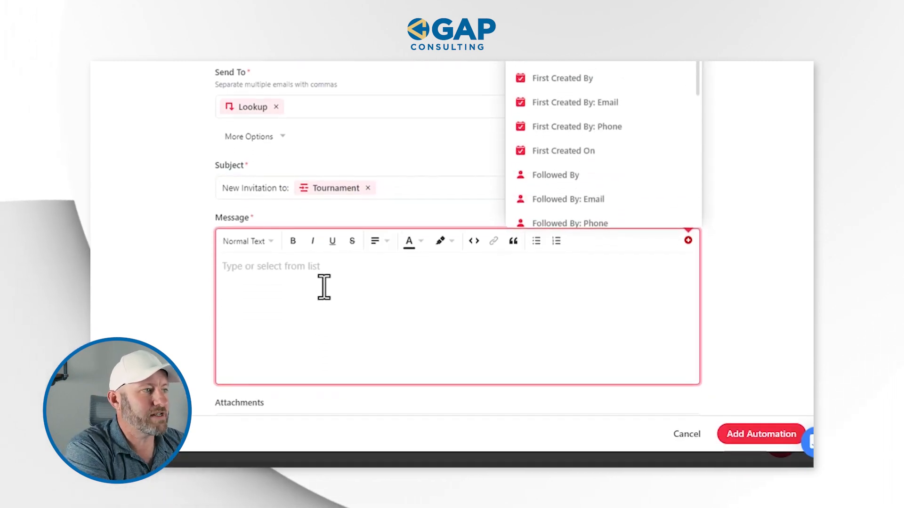
type("Hi")
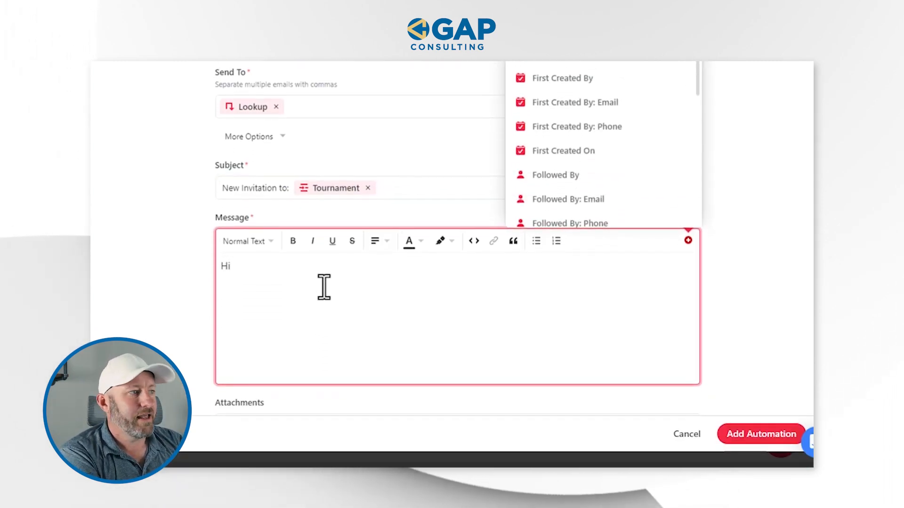
type("!  ")
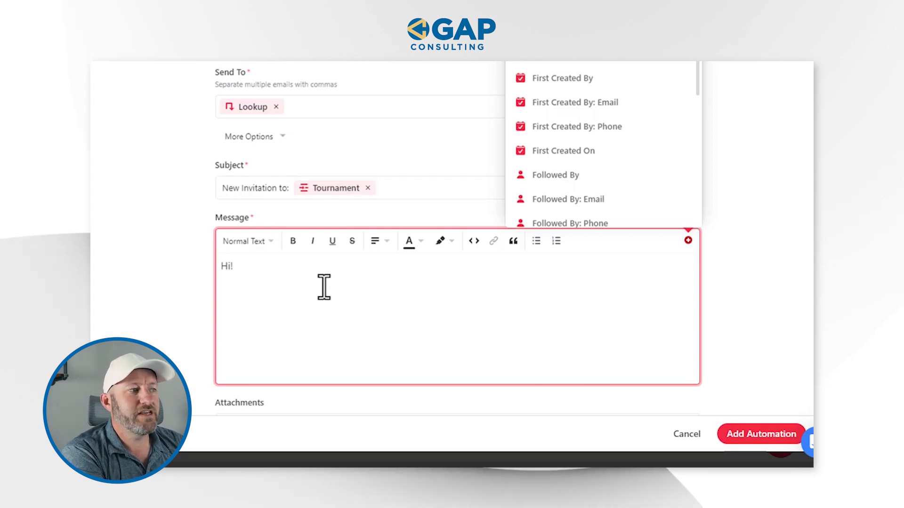
type("Please use this link to ")
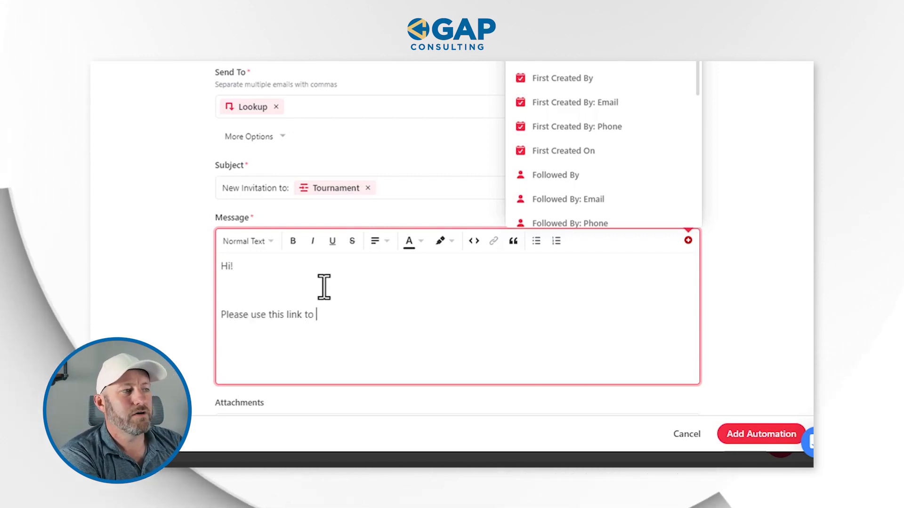
type("register for the")
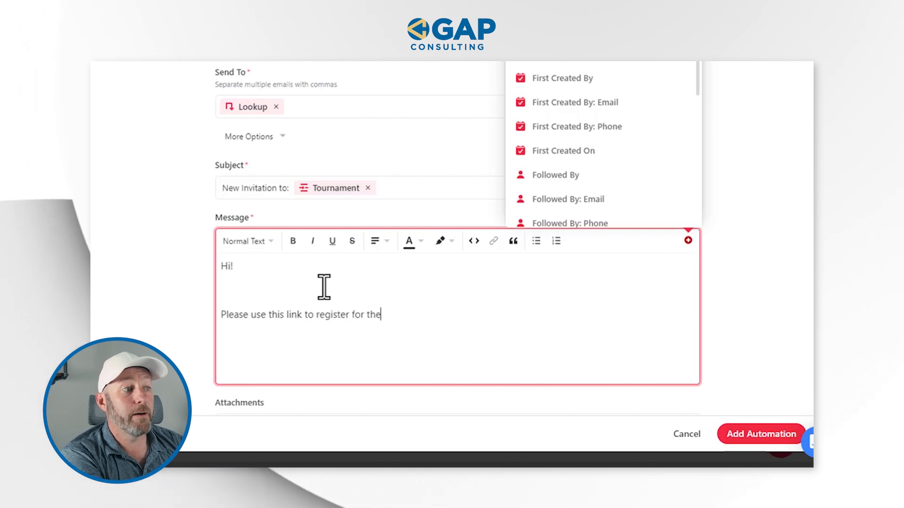
type(" upcoming tournament.")
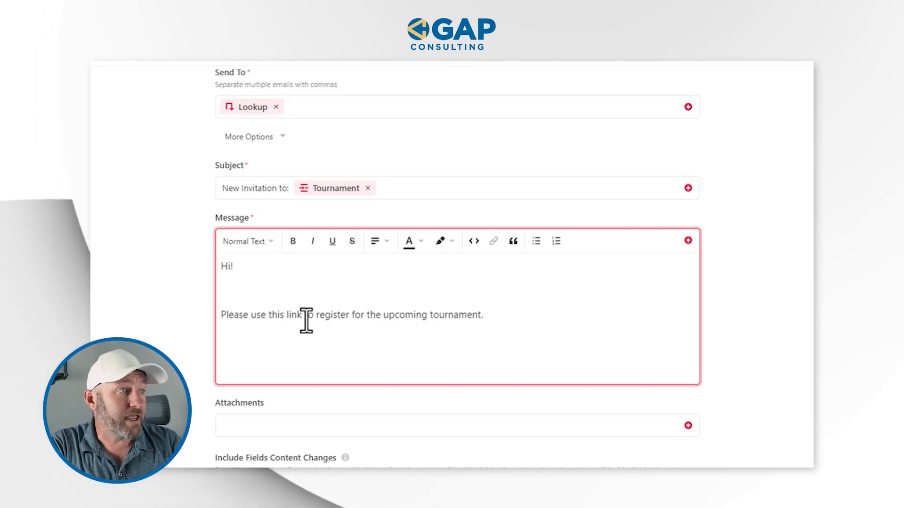
Insert the trigger's Form URL field in parentheses after "Please use this link" in the email message
type("()")
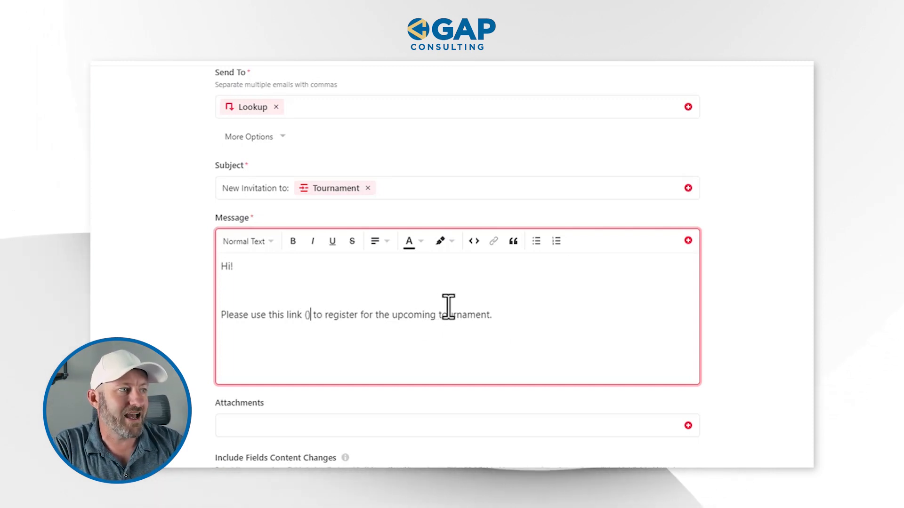
left_click(688, 240)
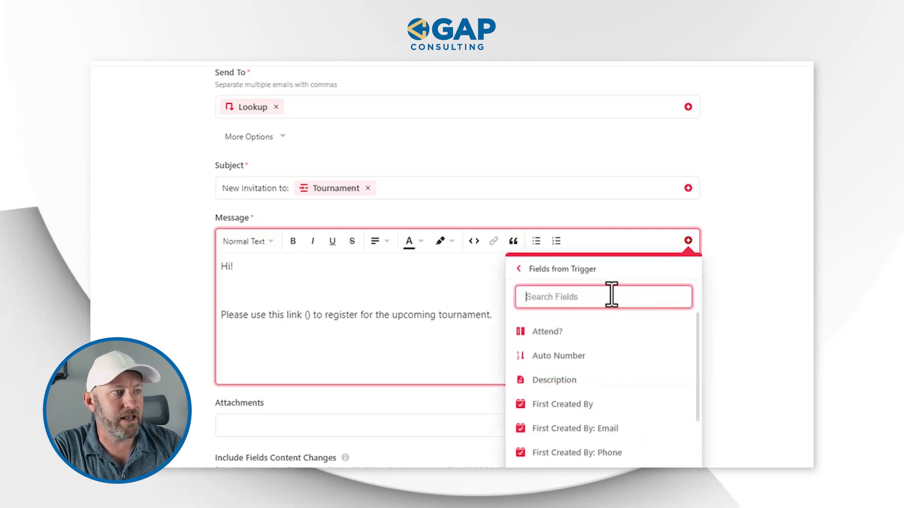
type("ur")
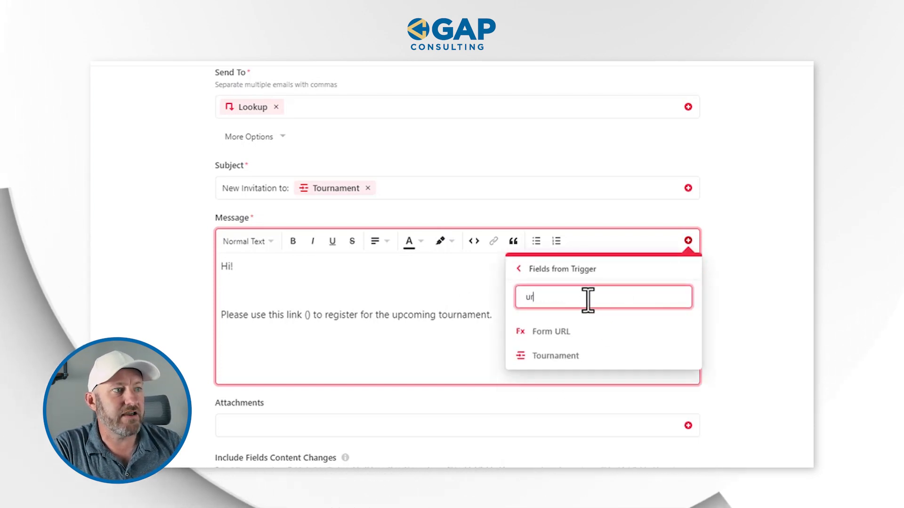
left_click(576, 332)
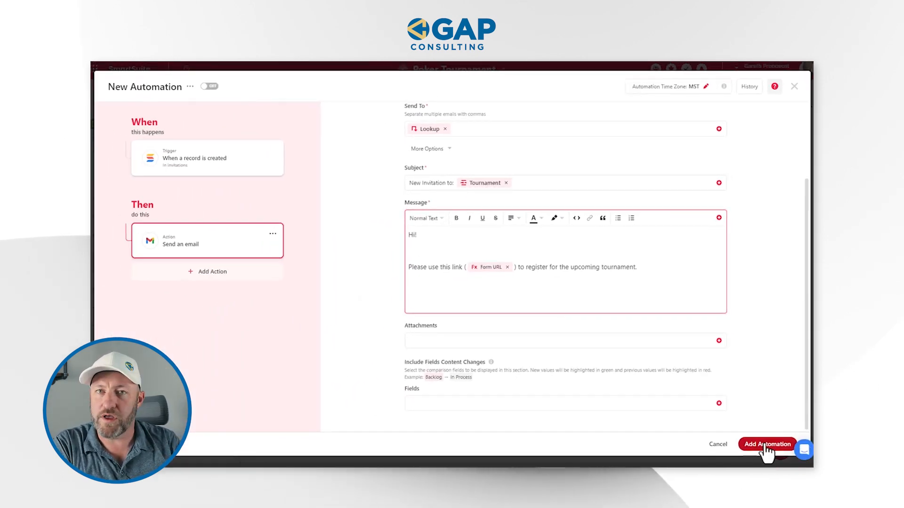
Save the new automation switched on and close the list of solution automations
left_click(766, 447)
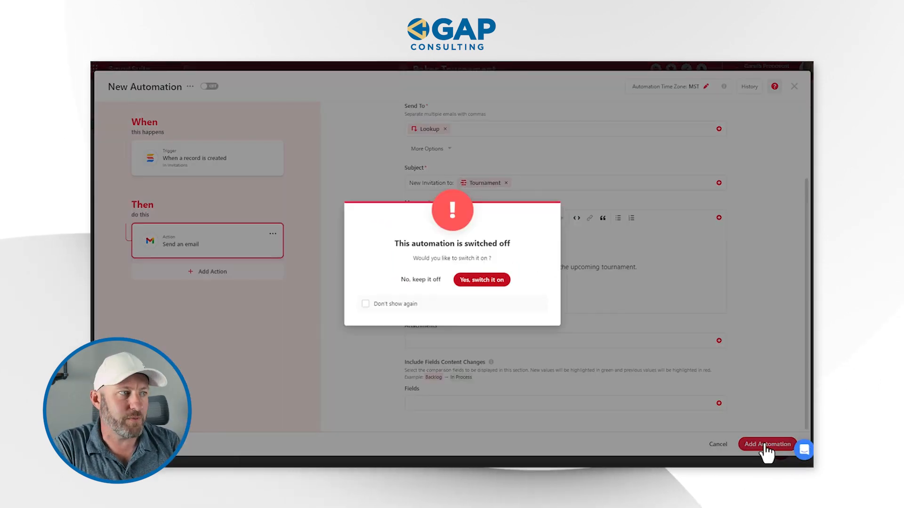
left_click(488, 280)
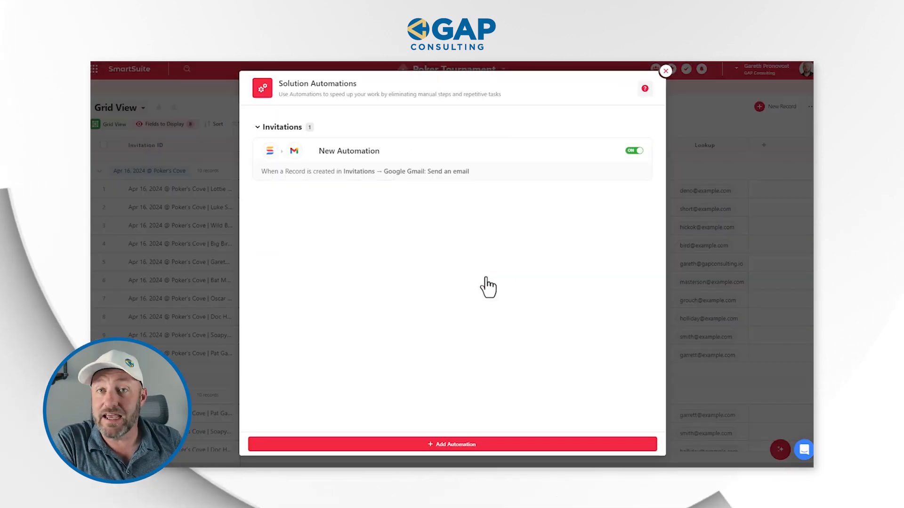
left_click(666, 72)
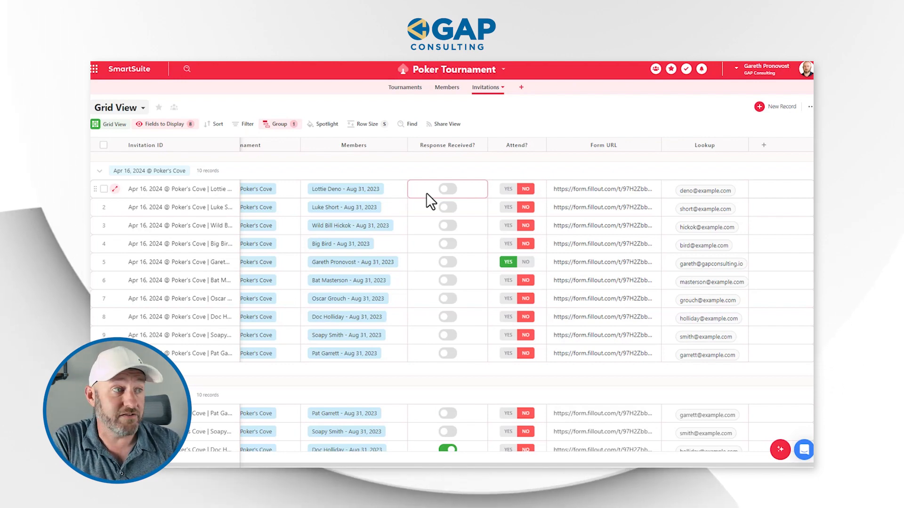
Open the form URL of the eighth invitation in the Apr 16, 2024 @ Poker's Cove group and submit the form with attendance checked
left_click(622, 319)
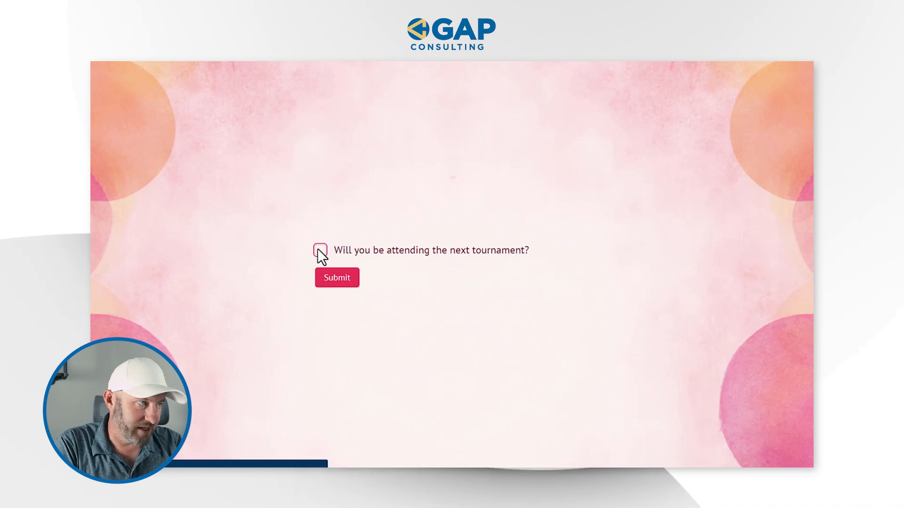
left_click(319, 249)
left_click(333, 287)
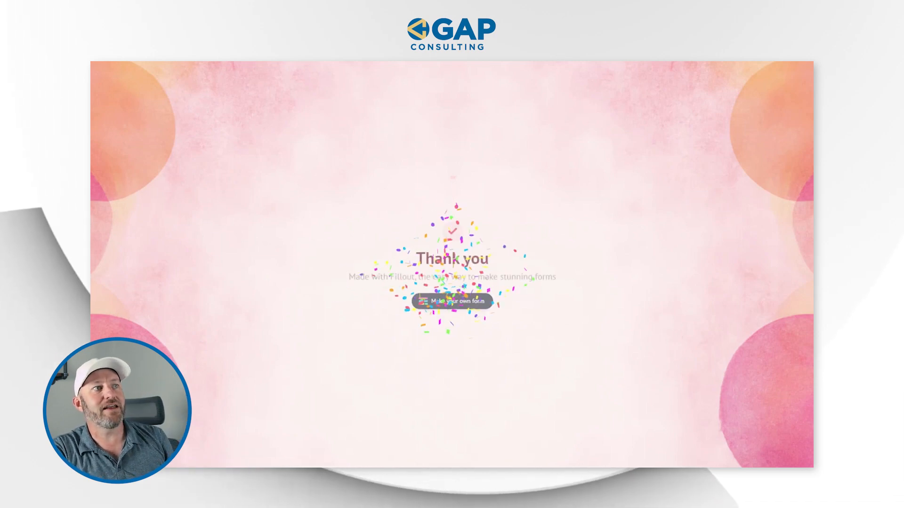